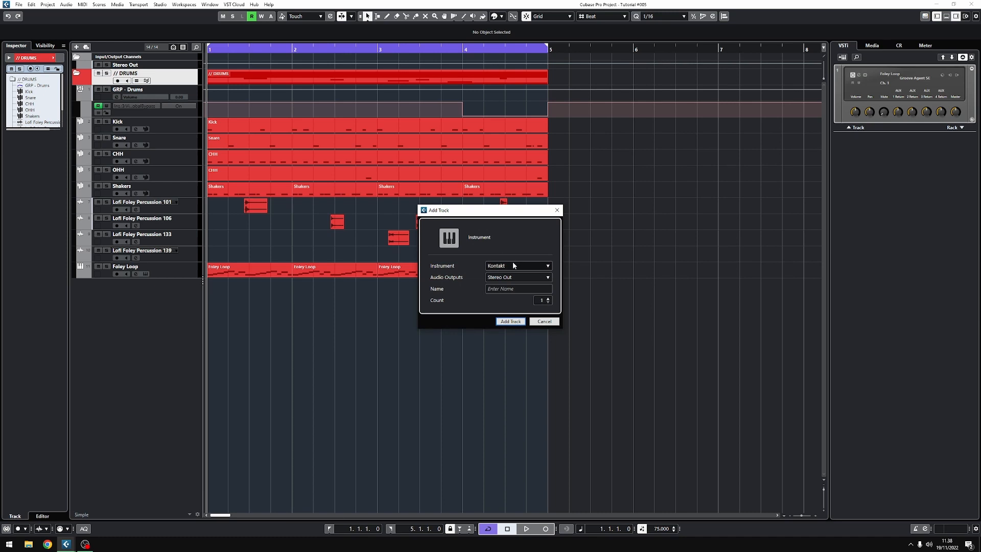
- Add a Kontakt instrument track and audition its Mark II Classic, Mark II Soft Random and The Gentleman instruments
left_click(510, 321)
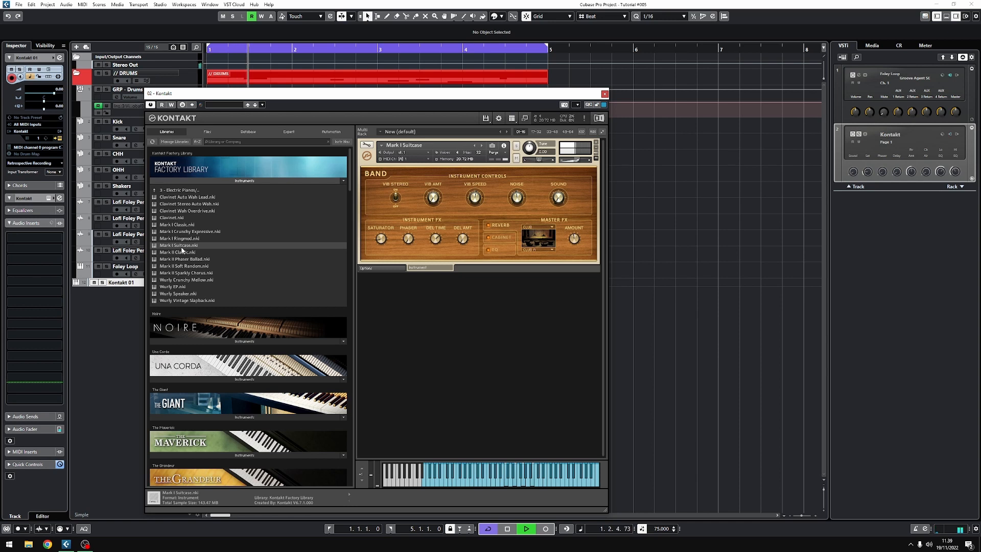
double_click(179, 252)
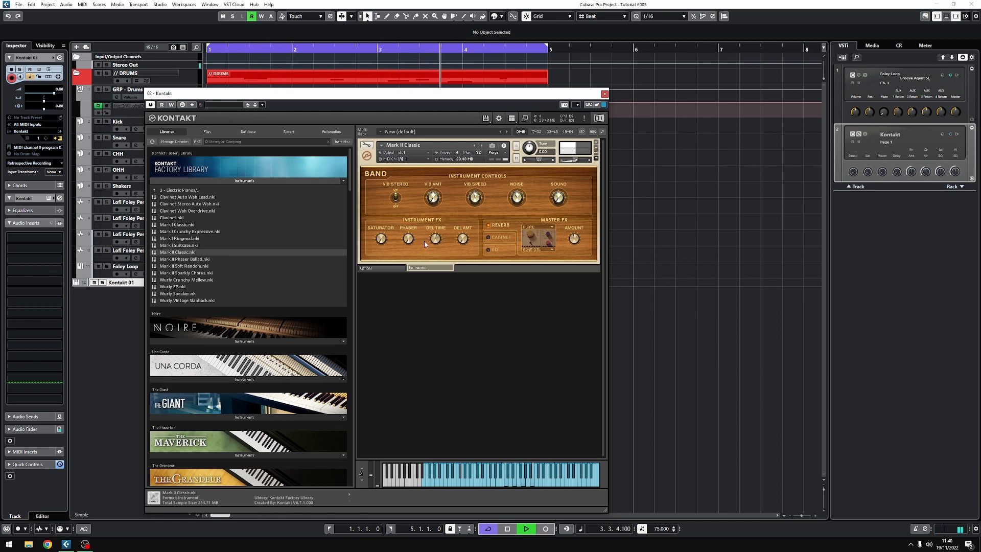
double_click(184, 266)
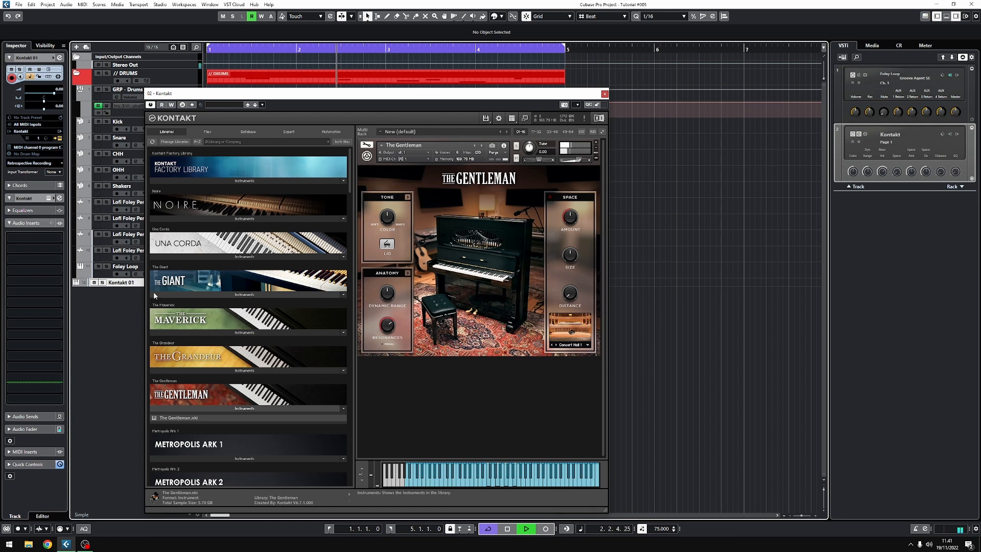
key("space")
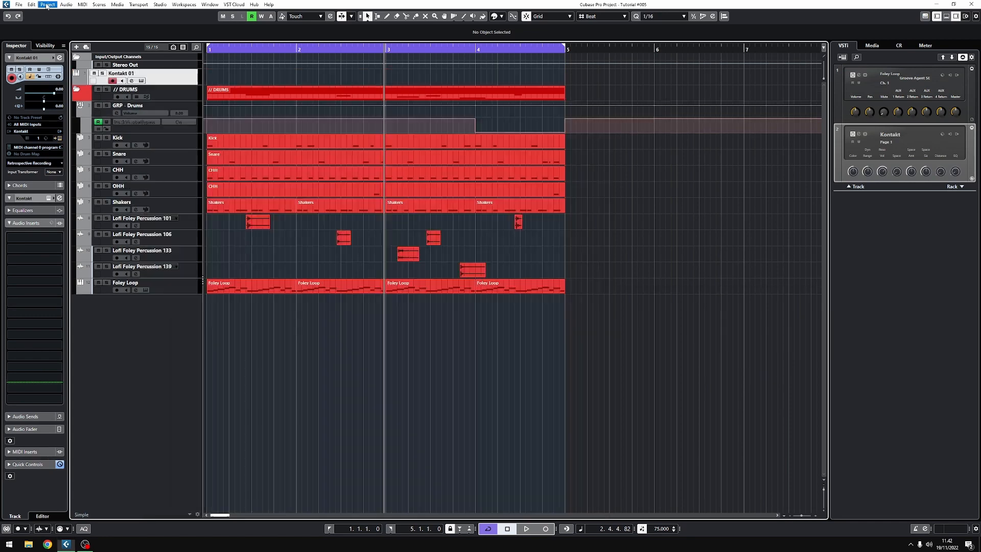
- Add a folder track named // KEYS to the project
left_click(48, 5)
mouse_move(156, 14)
left_click(184, 78)
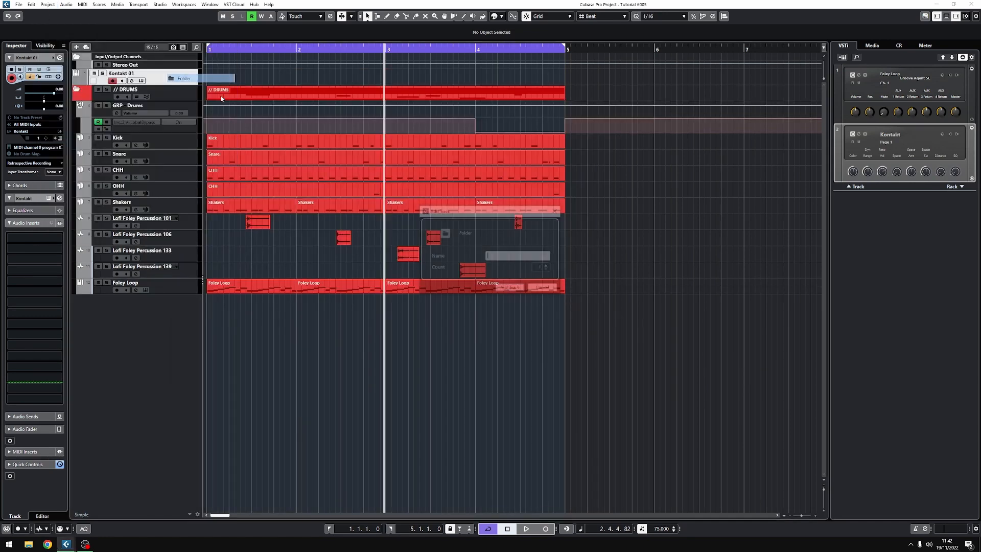
type("// KEYS")
key("Return")
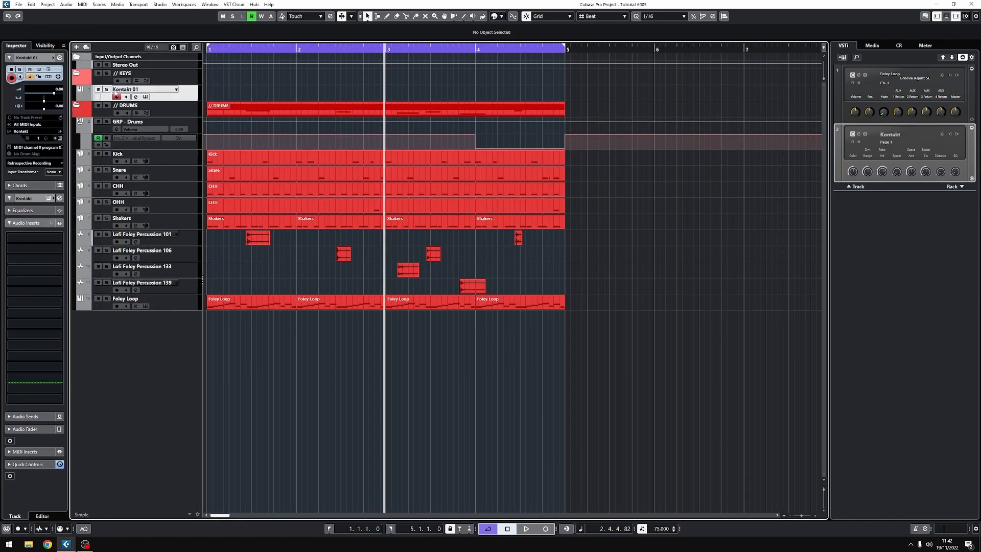
- Rename the Kontakt instrument track as Piano and draw an empty part on it from bar 1 to bar 5
double_click(143, 89)
type("Piano")
key("Return")
key("8")
left_click_drag(212, 88, 565, 89)
right_click(350, 90)
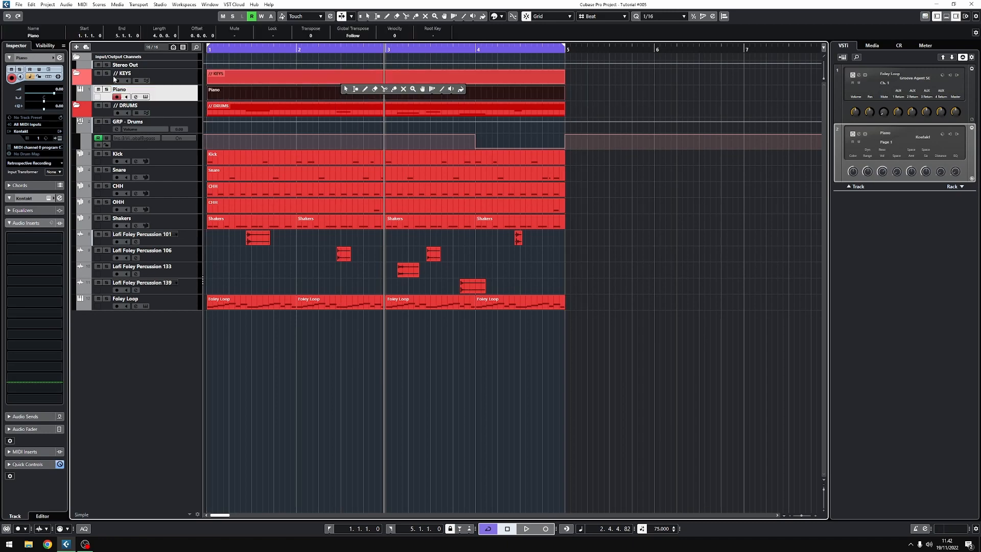
left_click(349, 89)
- Assign a colour to the // KEYS folder track and open the Piano part in the Key Editor
left_click(77, 81, "ctrl")
left_click(109, 198)
double_click(287, 93)
left_click(801, 255)
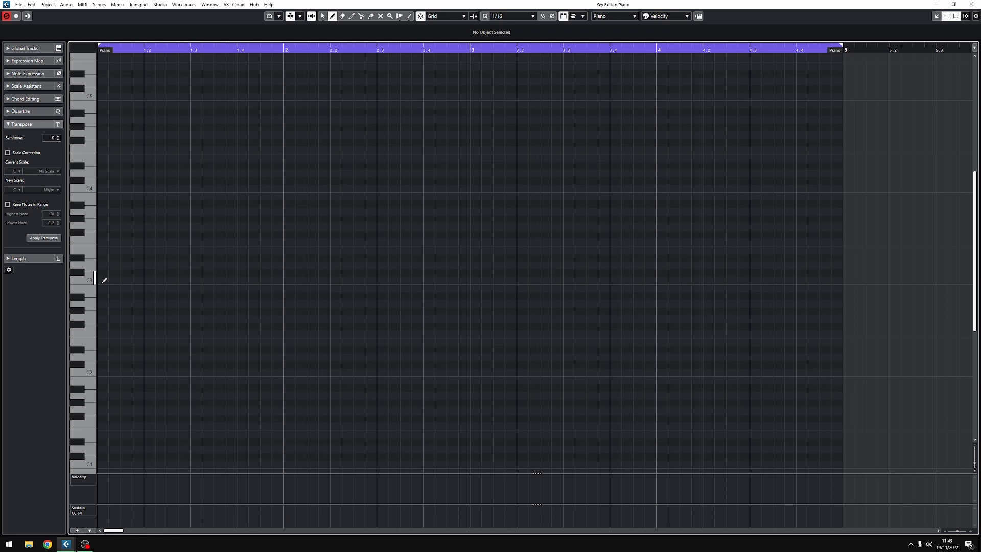
- Draw a bass line of one-bar notes across bars 1 to 4 using C3, G2, A2 and F2
left_click_drag(104, 280, 282, 280)
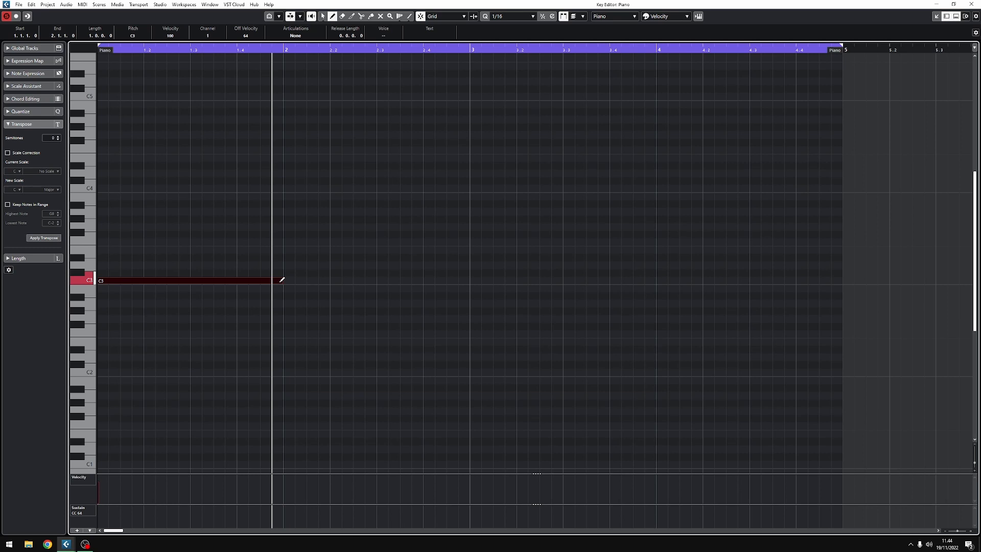
left_click_drag(284, 241, 469, 241)
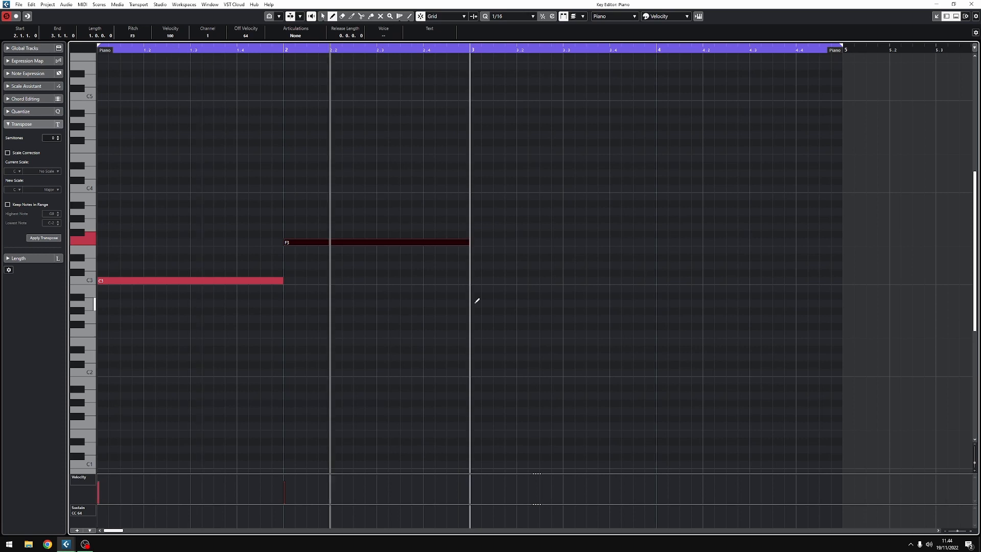
left_click_drag(470, 311, 843, 297)
key("Down")
key("Up")
key("Up")
key("Up")
key("Up")
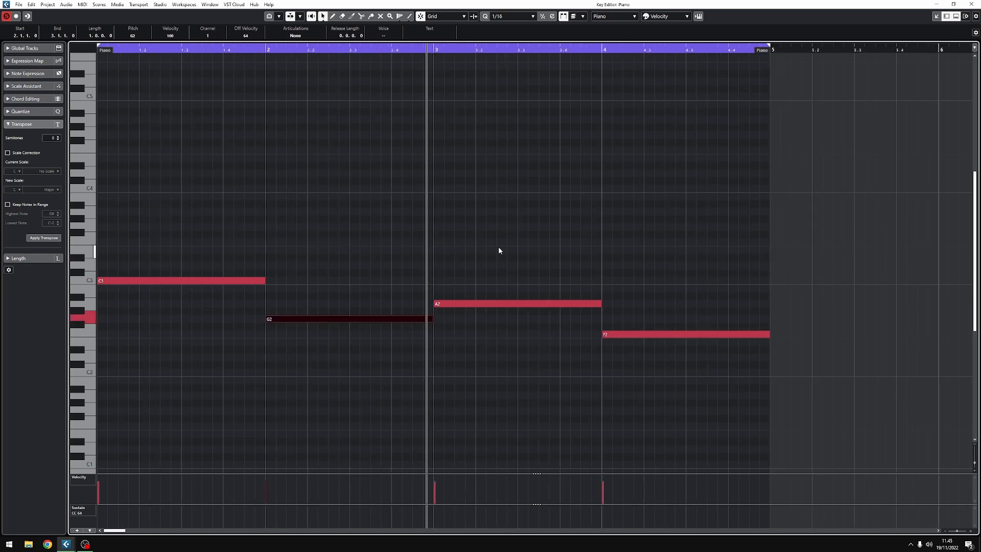
- Try different pitches for the bar 2 bass note, moving it to A2
key("Down")
key("Down")
left_click(208, 50)
key("Down")
key("Down")
key("Up")
key("Up")
key("Up")
key("Up")
key("Up")
key("Up")
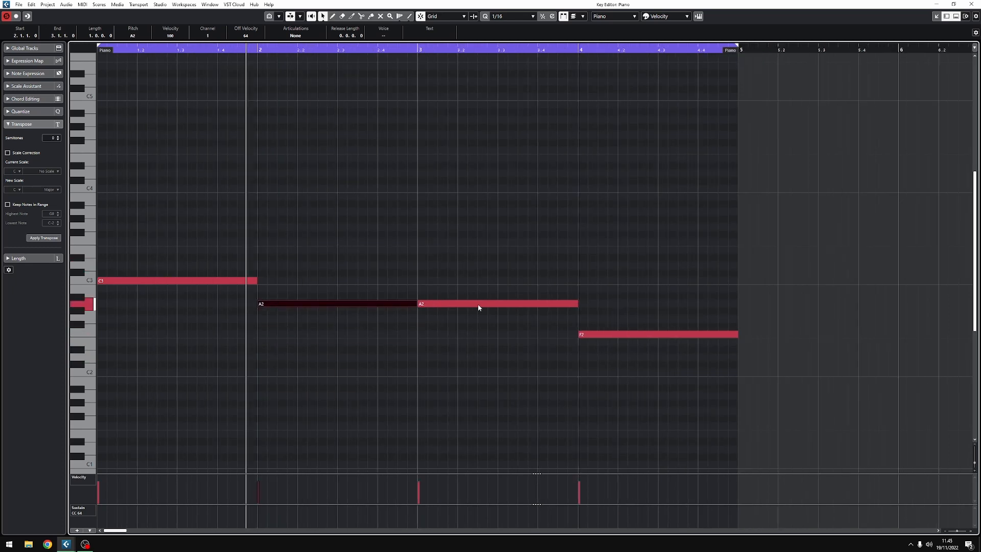
- Try lowering the bar 3 bass note to E2
left_click(479, 305)
key("Down")
key("Down")
key("Down")
key("Down")
key("Down")
key("Down")
key("Down")
key("Up")
key("Up")
- Transpose the bar 2 bass note down to G2
left_click(286, 304)
key("Down")
key("Down")
left_click(419, 92)
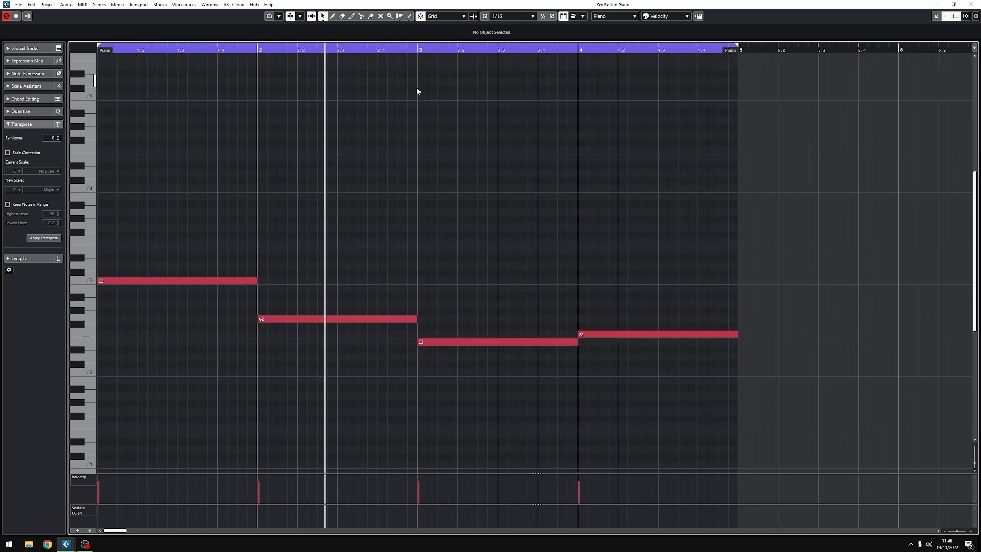
- Transpose the bar 3 bass note to F2, trying higher pitches on the way
left_click(475, 342)
key("Up")
key("Up")
key("Up")
key("Up")
key("Up")
key("Down")
key("Down")
key("Down")
key("Down")
- Try raising the bar 4 bass note to A2
left_click(615, 334)
key("Down")
key("Up")
key("Up")
key("Up")
key("Up")
key("Up")
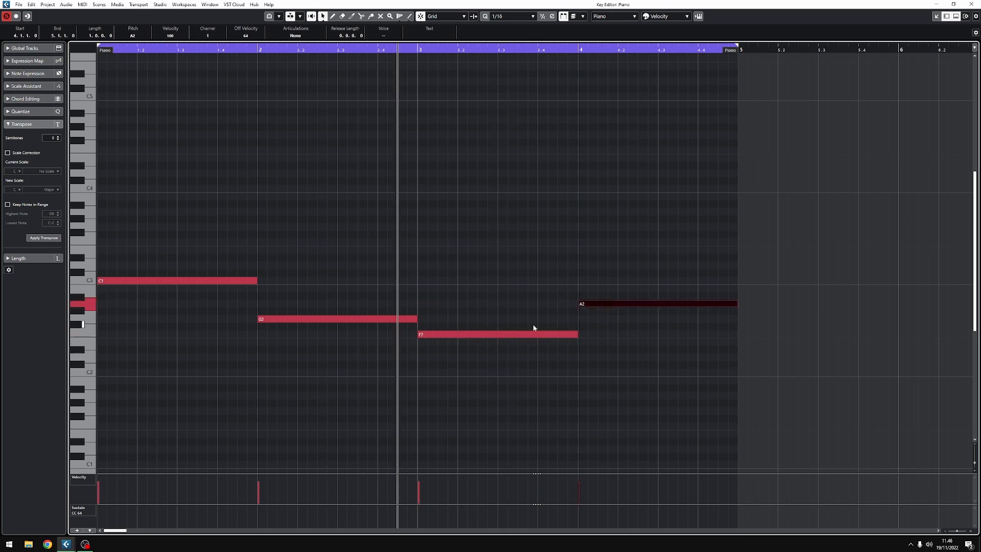
- Transpose the bar 4 bass note down to F2 and stop playback
left_click(655, 403)
left_click(618, 303)
key("Down")
key("Down")
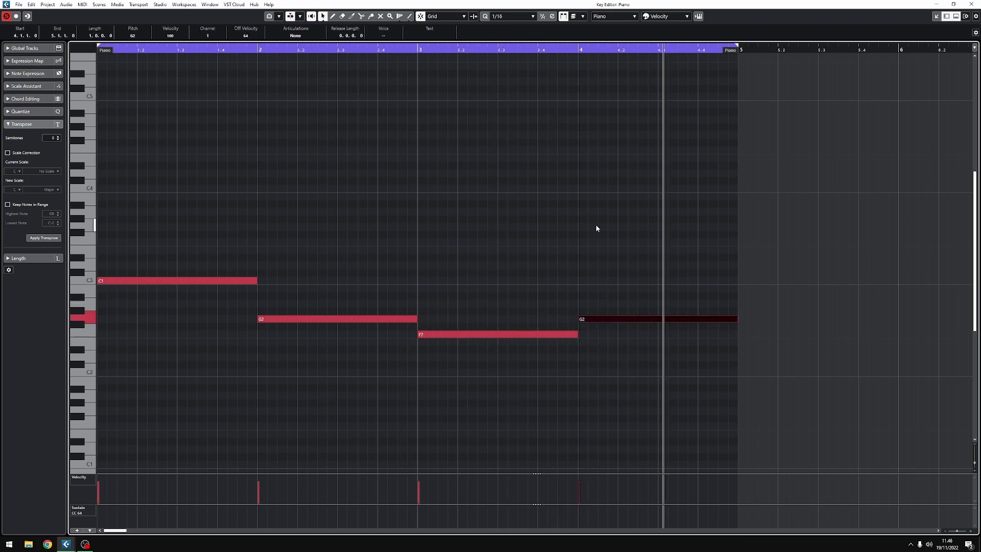
key("Down")
key("Down")
left_click(429, 239)
key("space")
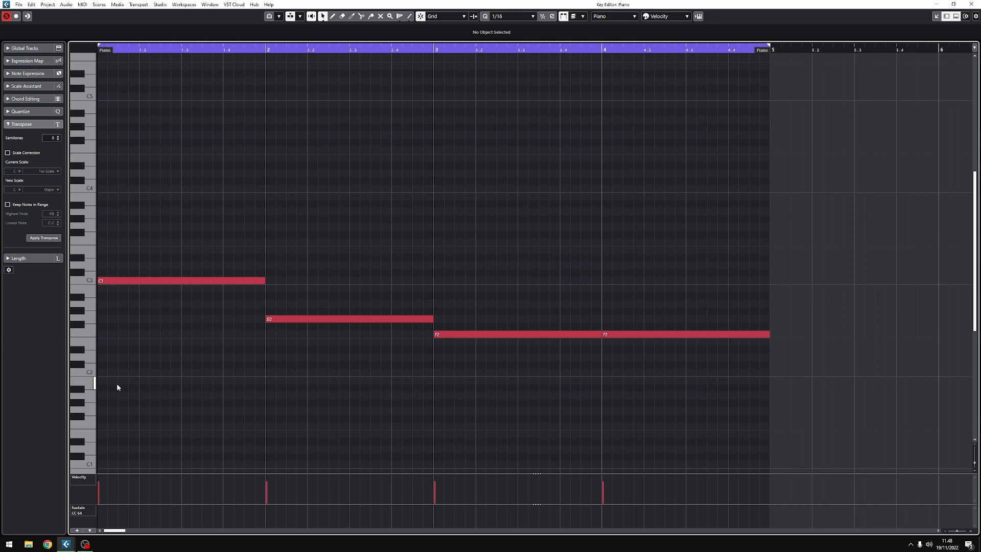
- Draw one-bar E3 and G3 notes above the C3 in bar 1 to form a triad
right_click(120, 351)
left_click(131, 345)
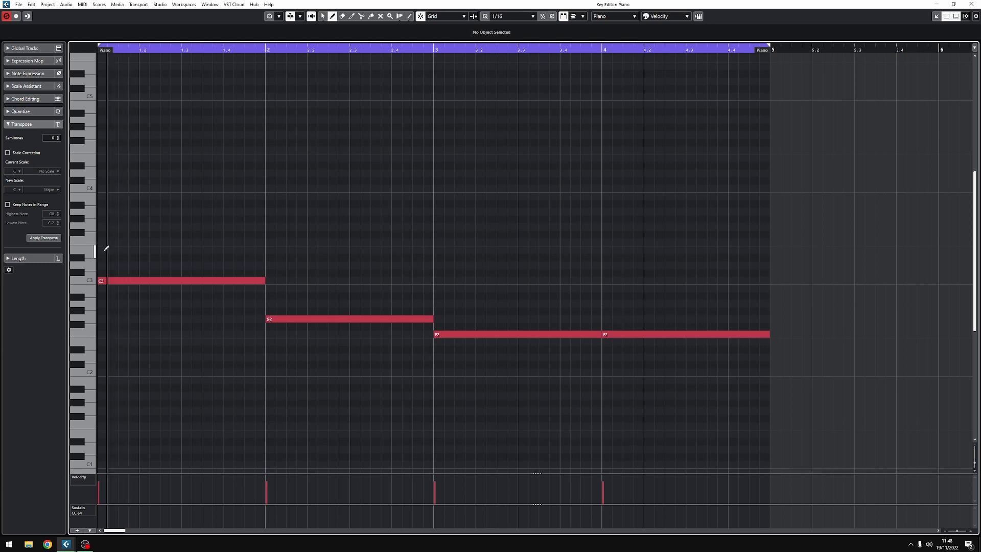
left_click_drag(103, 249, 257, 248)
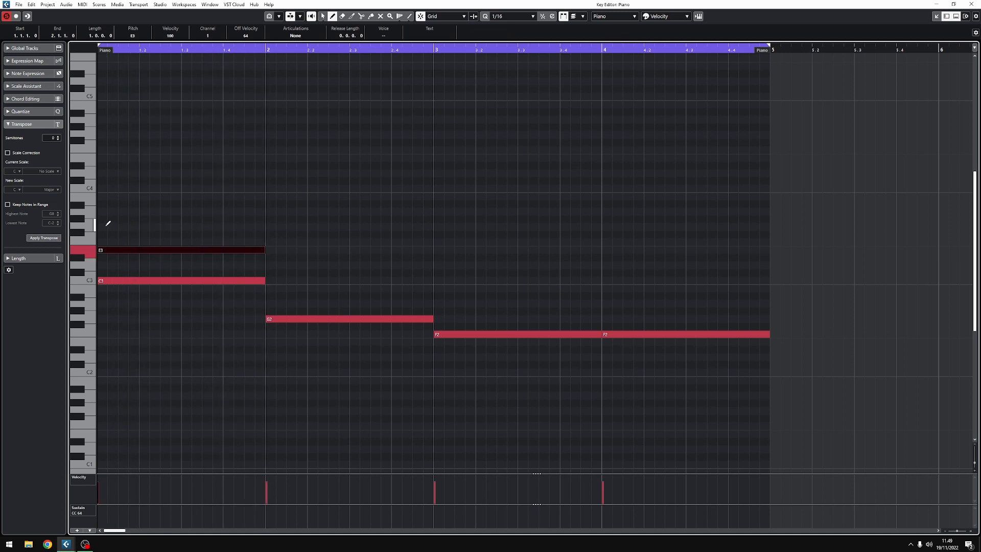
left_click_drag(103, 225, 264, 225)
key("KP_Subtract")
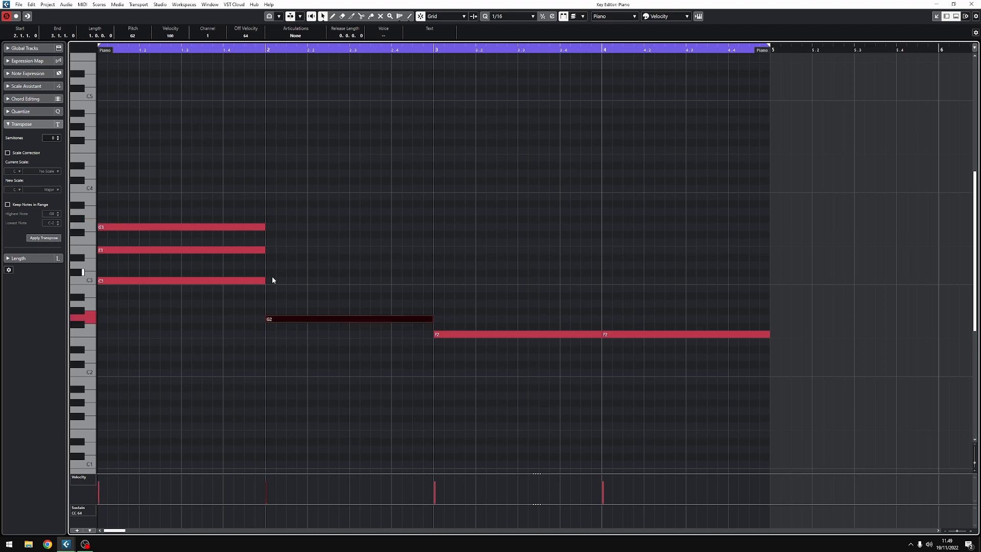
- Draw one-bar B2 and D3 notes above the G2 in bar 2 to form a triad
right_click(280, 277)
left_click(291, 280)
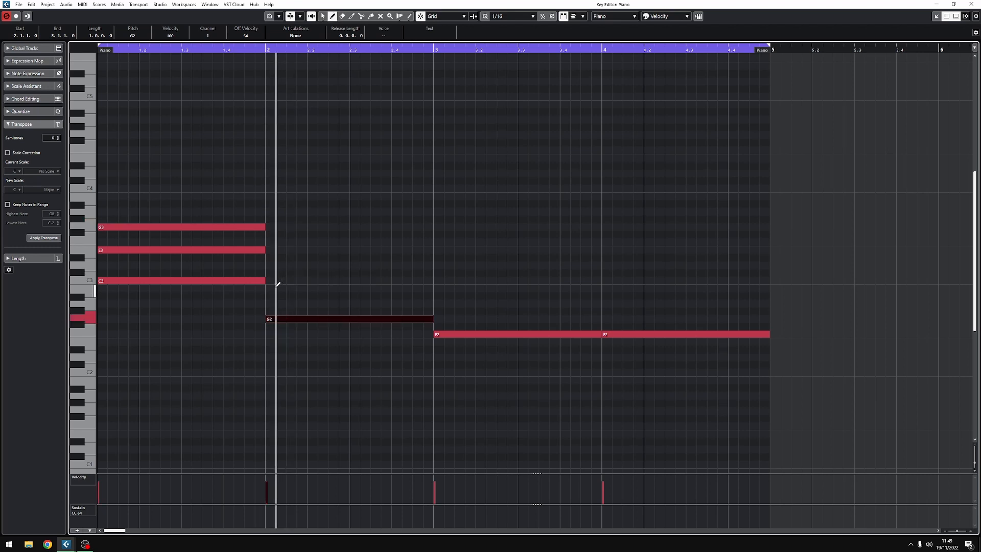
left_click_drag(271, 287, 426, 285)
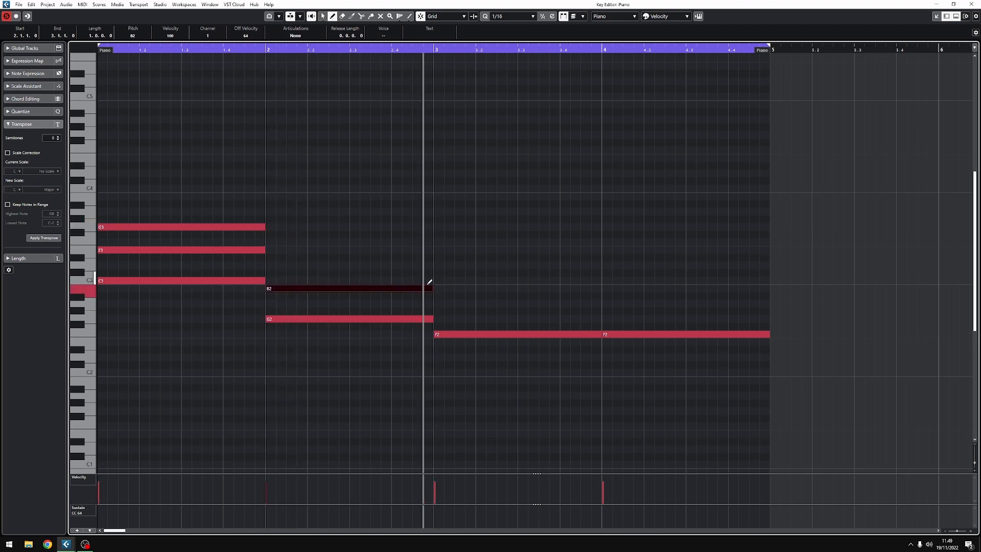
left_click_drag(272, 265, 434, 260)
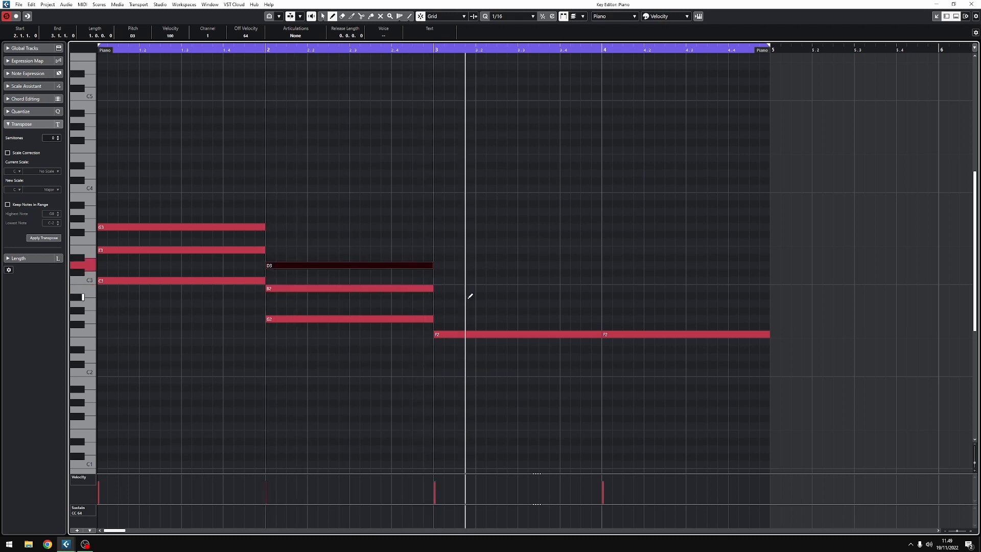
- Draw one-bar A2 and C3 notes above the F2 in bar 3 and duplicate both into bar 4
left_click_drag(441, 300, 595, 296)
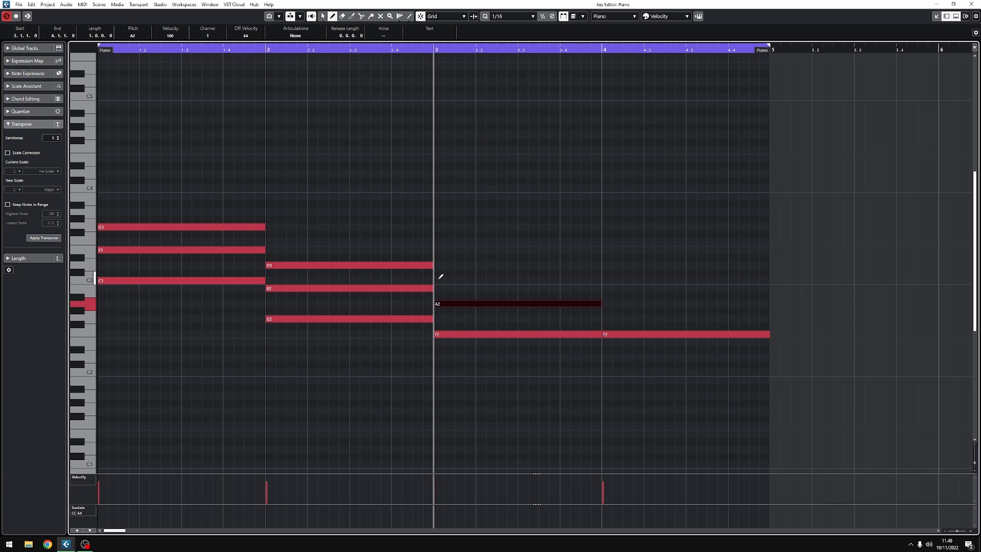
left_click_drag(440, 279, 604, 276)
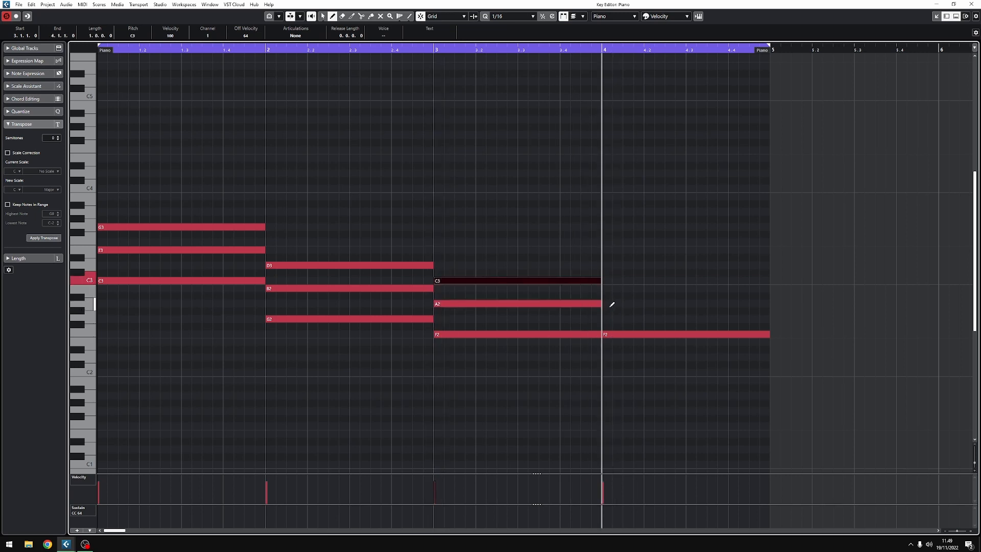
key("1")
mouse_move(607, 313)
left_mouse_down()
mouse_move(563, 268)
mouse_move(575, 271)
left_mouse_up()
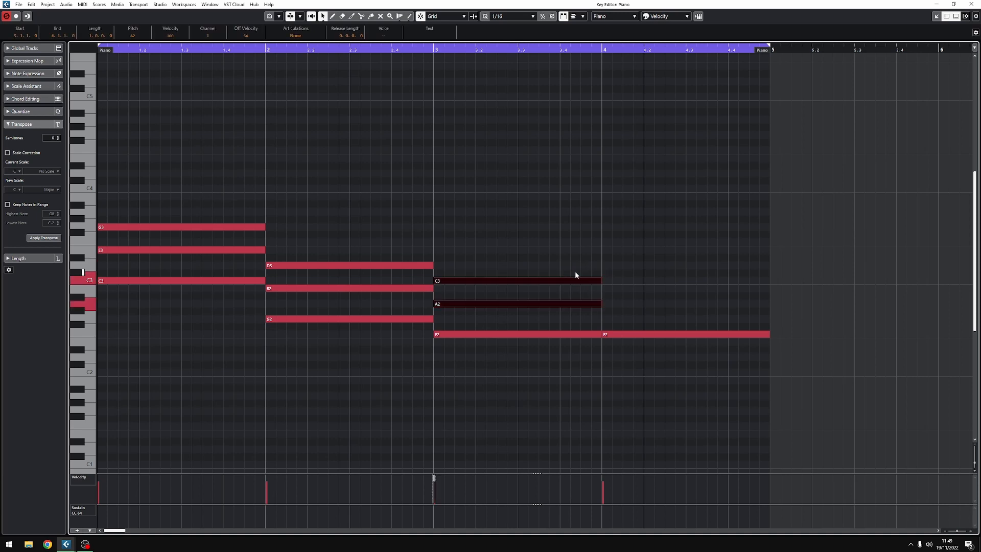
key("alt+d")
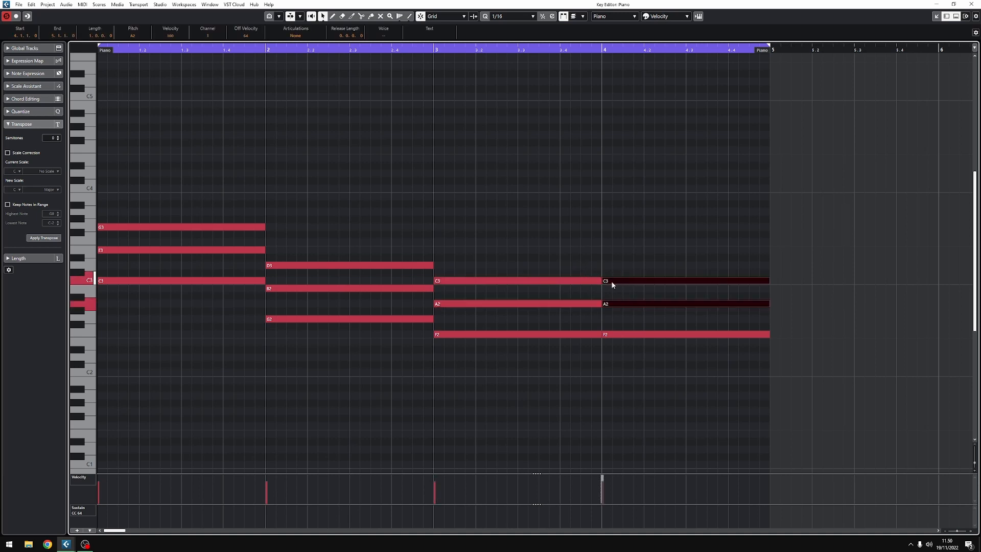
left_click(193, 353)
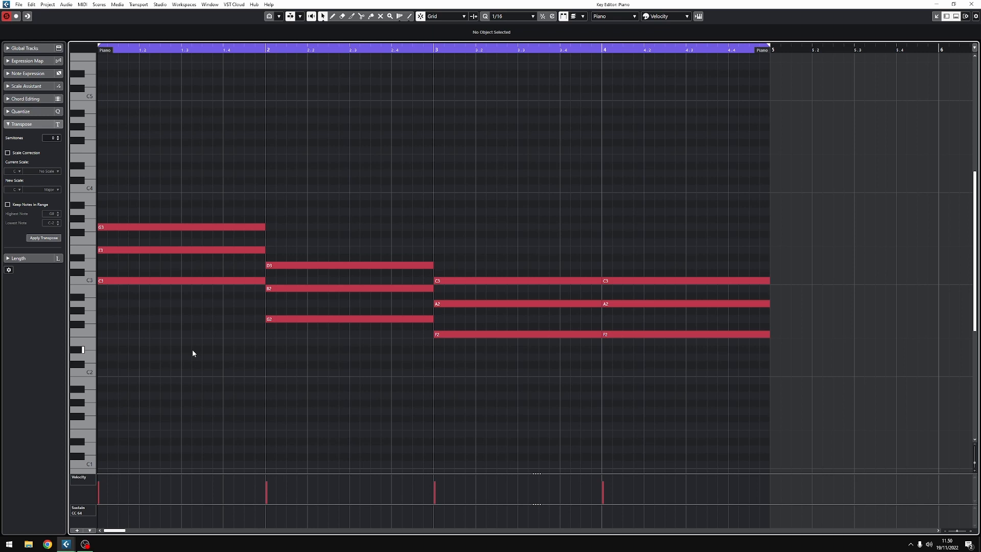
- Add one-bar B3 and D4 notes on top of the bar 1 chord and play the chord back
right_click(176, 209)
left_click(174, 200)
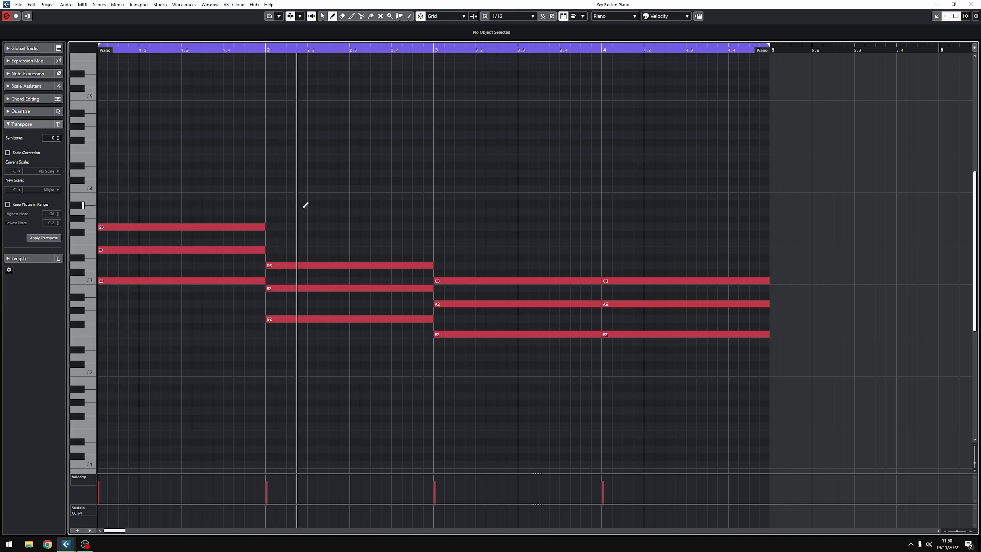
left_click_drag(99, 173, 263, 173)
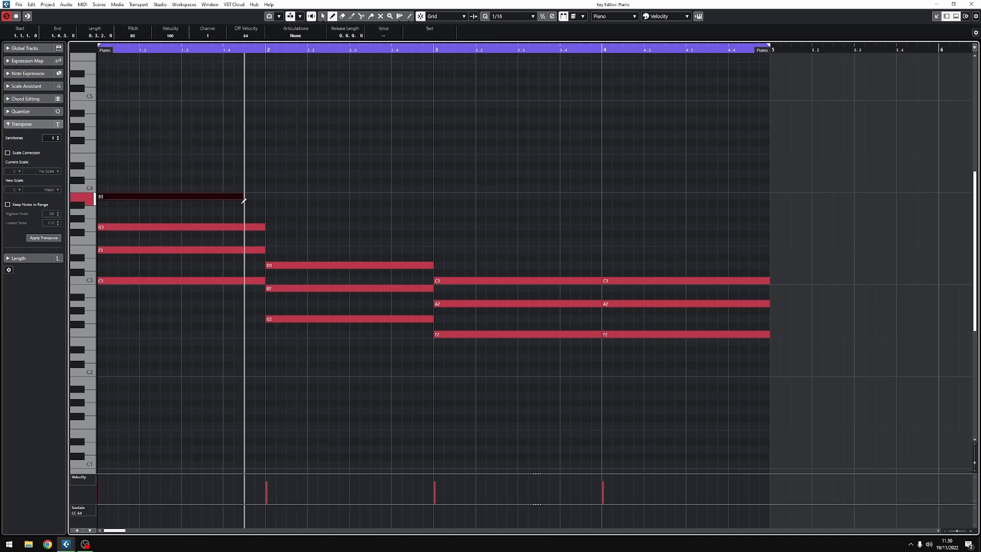
key("1")
left_click(101, 50)
key("space")
key("space")
left_click_drag(160, 174, 160, 196)
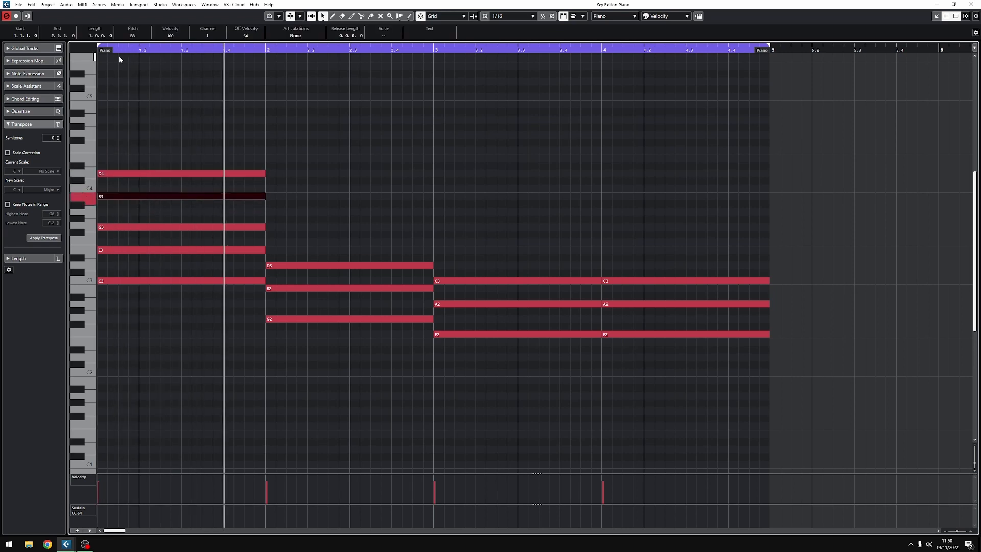
left_click(101, 50)
key("space")
key("space")
key("space")
key("space")
- Add a one-bar A3 note on top of the bar 2 chord, checking it in playback
left_click_drag(267, 50, 322, 182)
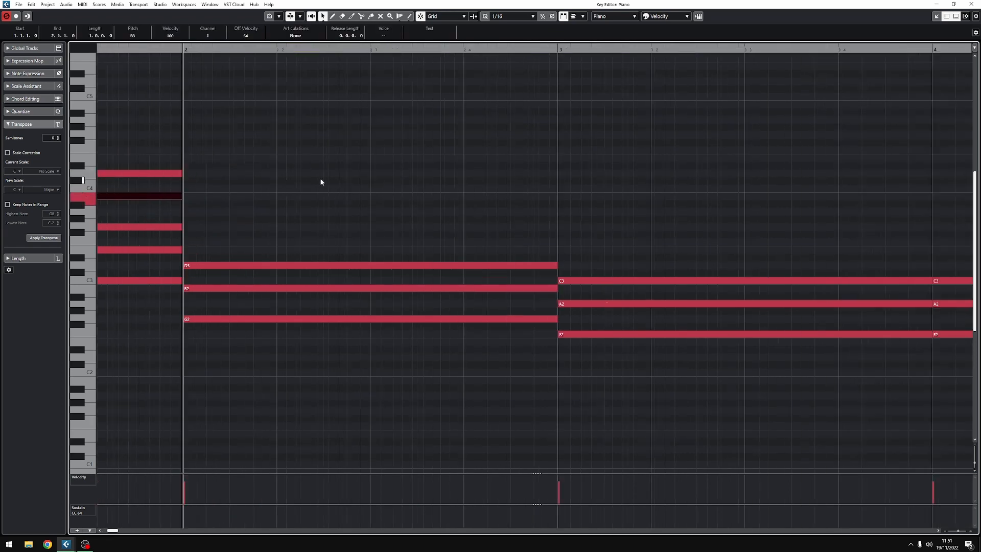
key("space")
key("space")
key("8")
left_click_drag(187, 242, 552, 243)
left_click(186, 50)
key("space")
key("Up")
key("Up")
key("Up")
key("Up")
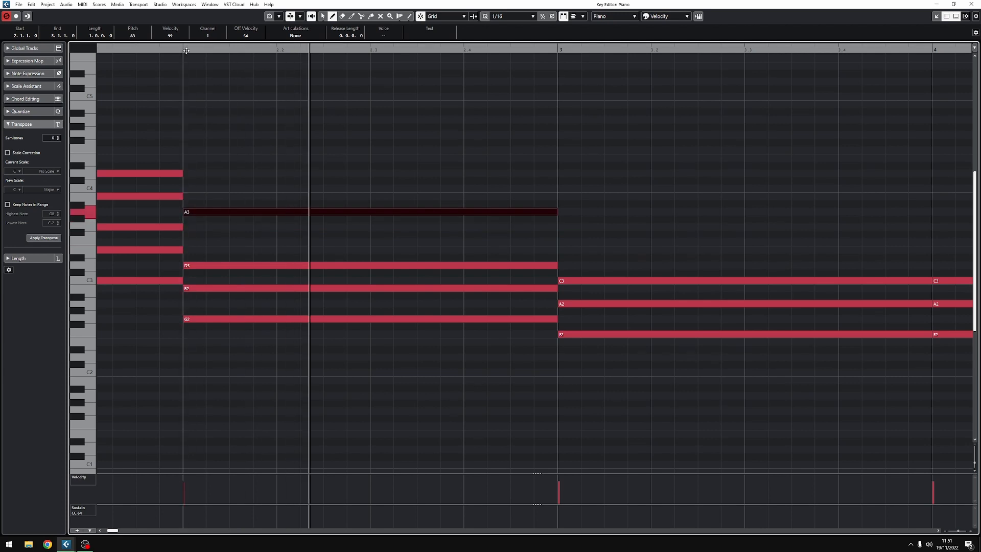
- Draw a one-bar E3 note on top of the bar 3 chord and a one-bar G3 on top of bar 4
key("g")
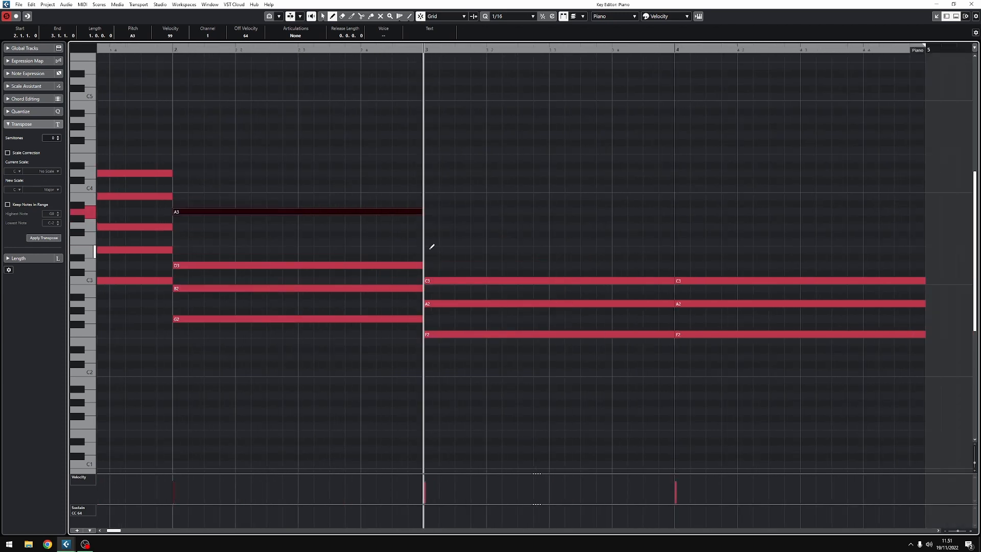
left_click_drag(431, 248, 673, 248)
key("space")
left_click_drag(594, 228, 832, 224)
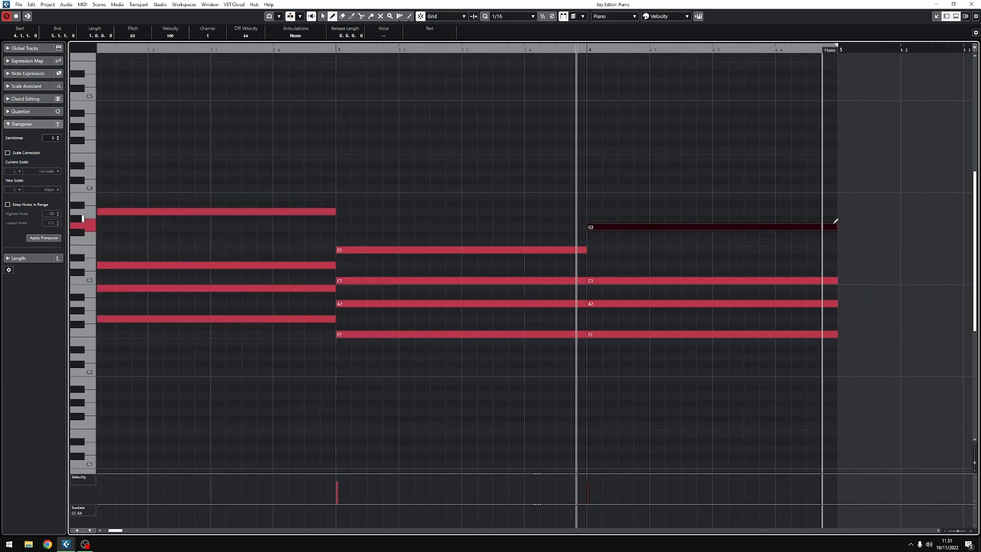
key("g")
key("g")
key("space")
- Move the top note of the bar 3 chord to G3 and that of bar 4 to E3, then play from bar 3
left_click(412, 50)
key("1")
left_click(546, 256)
left_click_drag(543, 250, 542, 227)
left_click_drag(608, 227, 608, 250)
left_click(414, 49)
key("space")
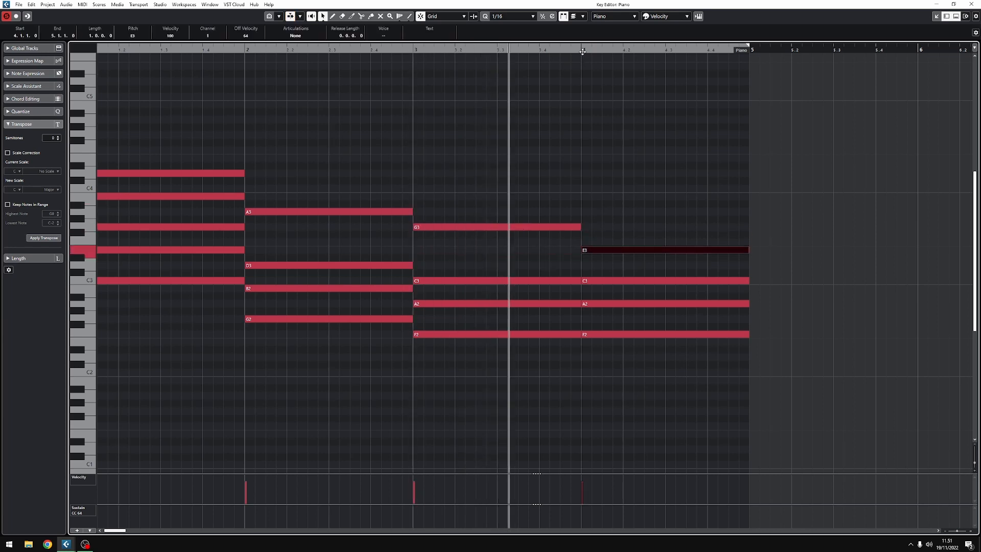
- Delete the D4 note from the top of the bar 1 chord and play the progression from the start
left_click_drag(102, 50, 74, 53)
right_click(200, 150)
key("space")
left_click(199, 173)
key("Delete")
left_click(98, 50)
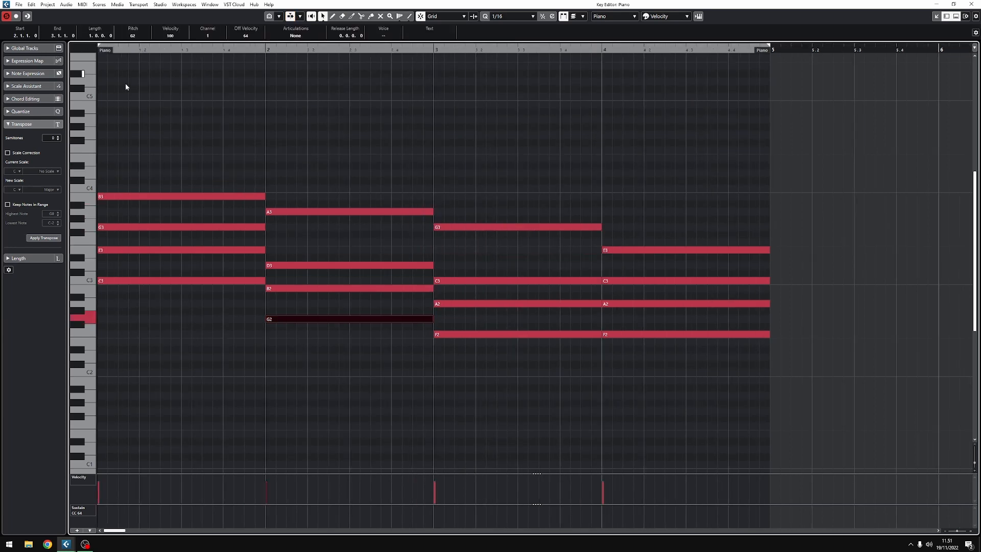
key("space")
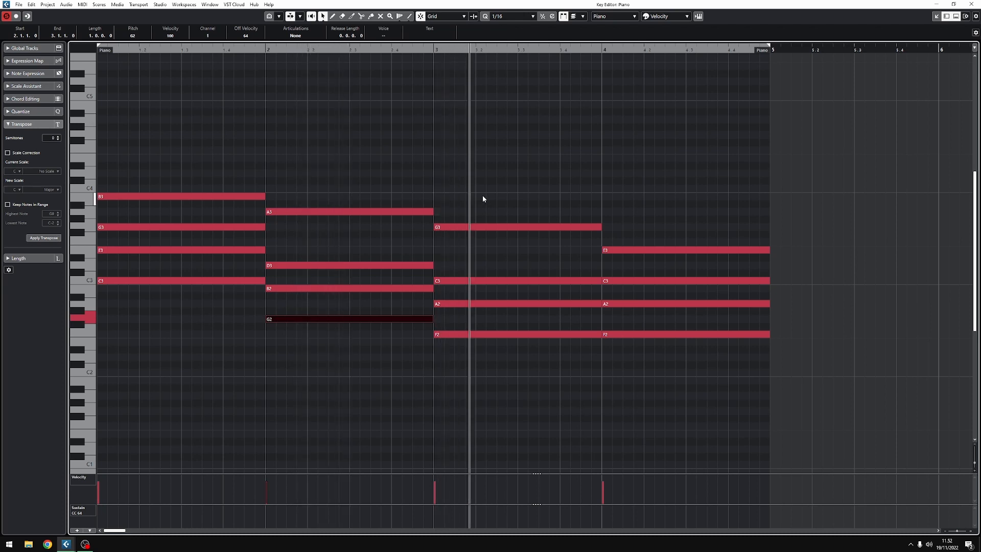
- Move the top note of the bar 3 chord to E3 and that of bar 4 to G3, then play from bar 3
key("space")
left_click_drag(504, 184, 509, 245)
key("Down")
key("Down")
key("Down")
left_click_drag(633, 237, 635, 260)
key("Up")
key("Up")
key("Up")
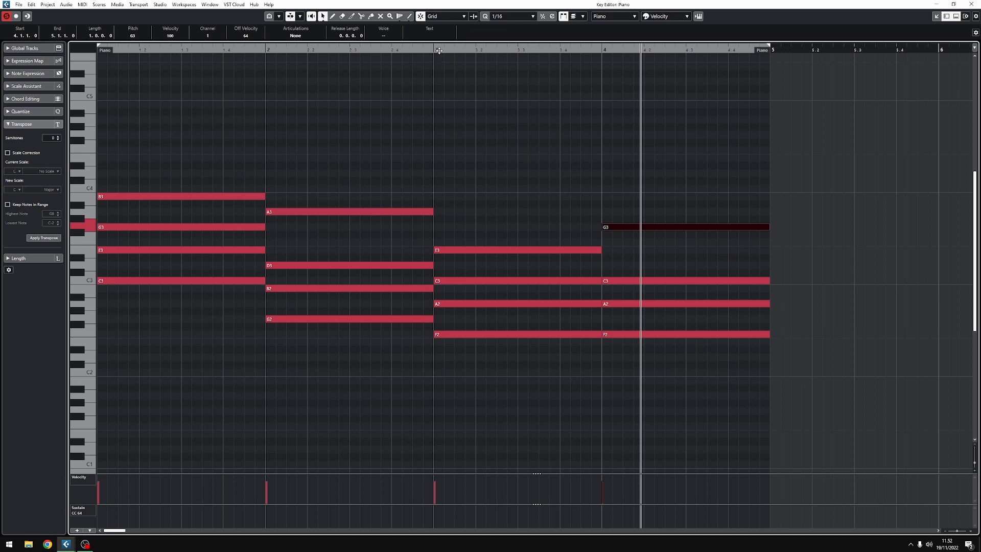
key("space")
left_click(554, 129)
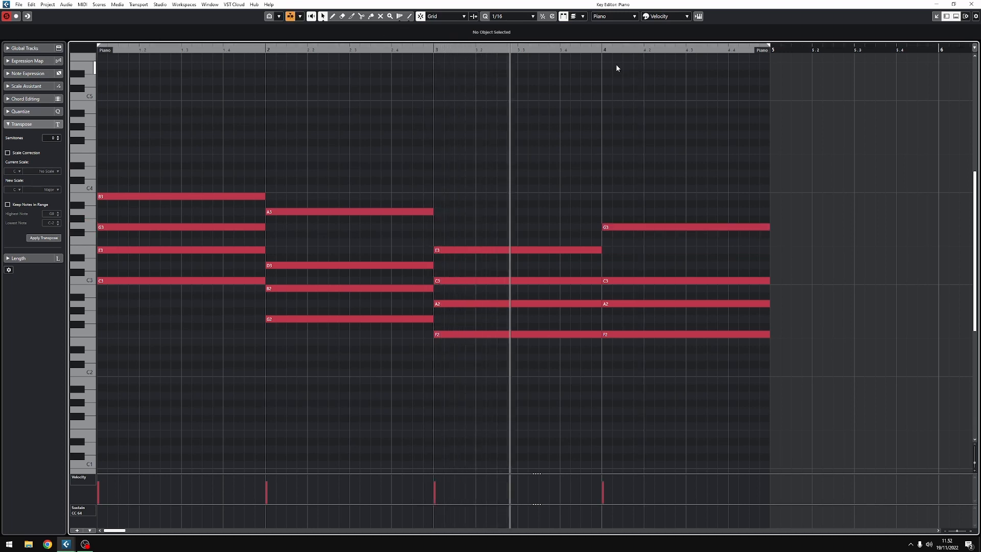
key("space")
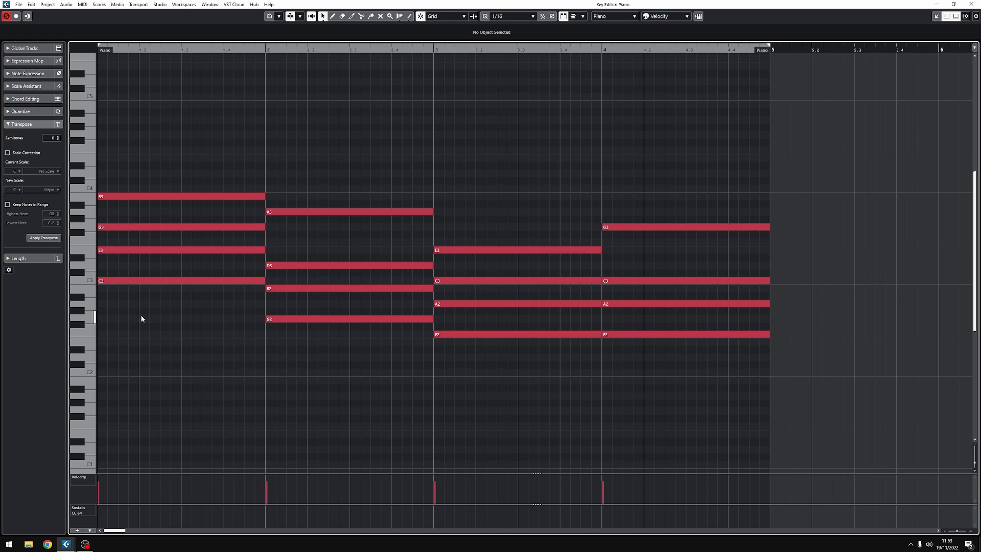
- Copy the lowest note of each of the four chords one octave down, to C2, G1, F1 and F1
left_click_drag(141, 316, 197, 278)
left_click_drag(364, 373, 395, 318)
left_click_drag(449, 366, 694, 321)
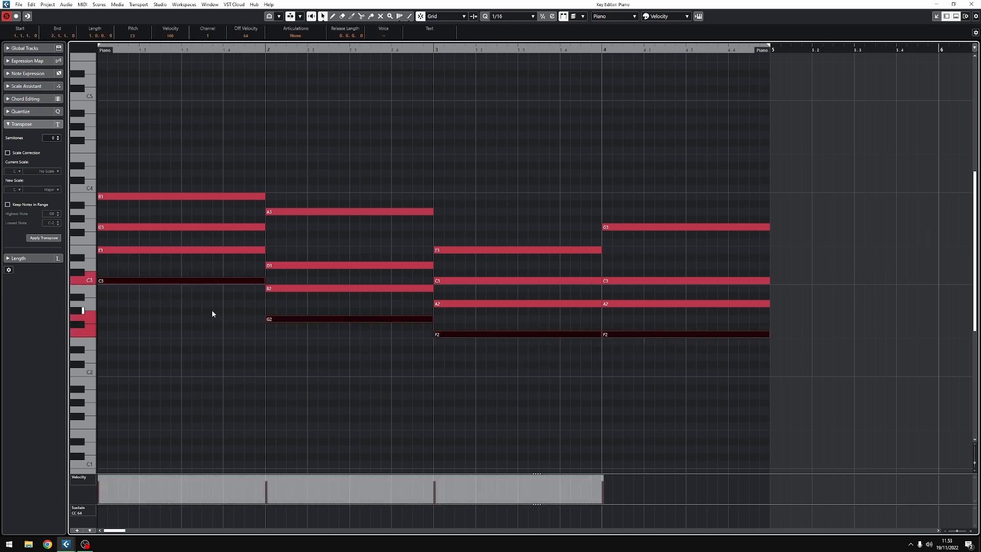
left_click_drag(152, 280, 151, 373)
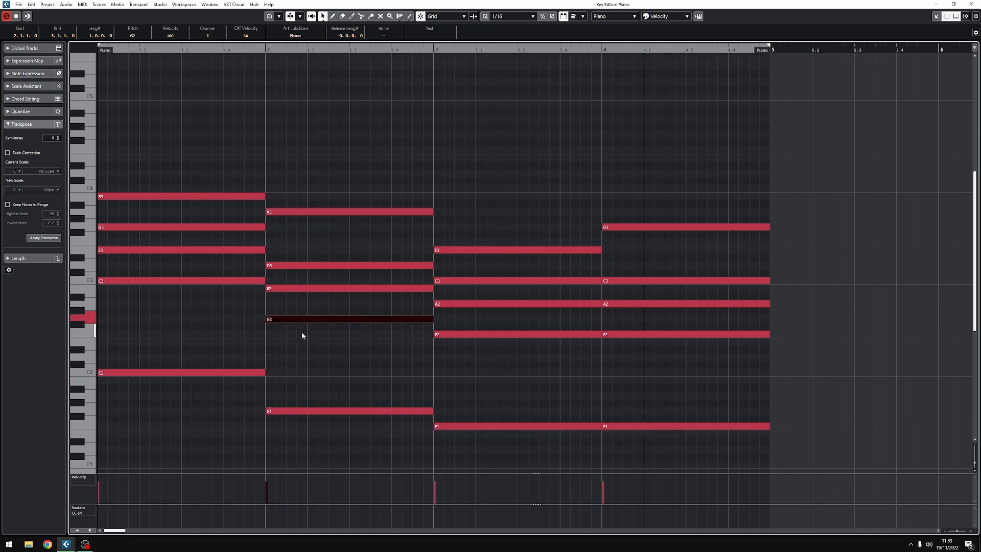
- Raise the G2 and B2 notes of the bar 2 chord one octave to G3 and B3 and play the result
key("shift+Up")
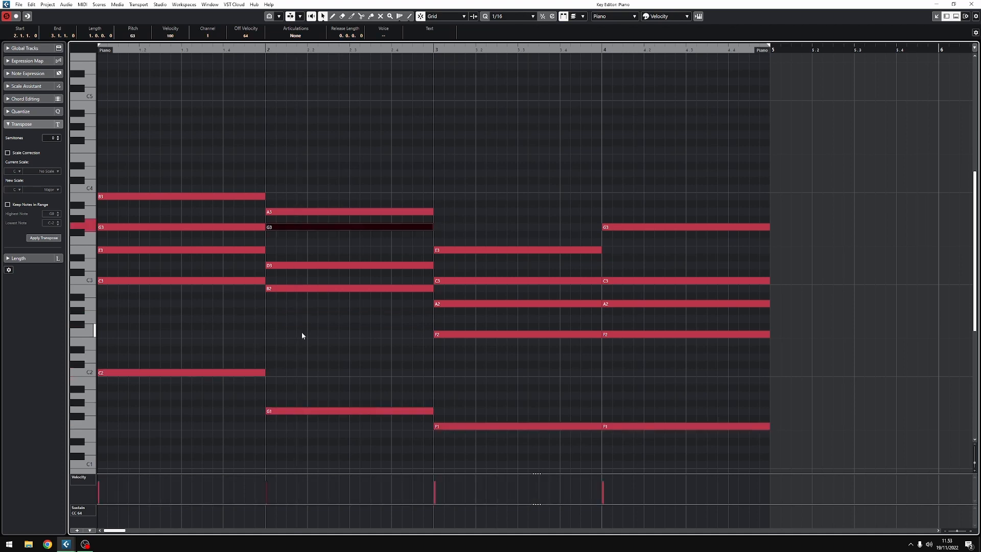
left_click_drag(380, 308, 388, 286)
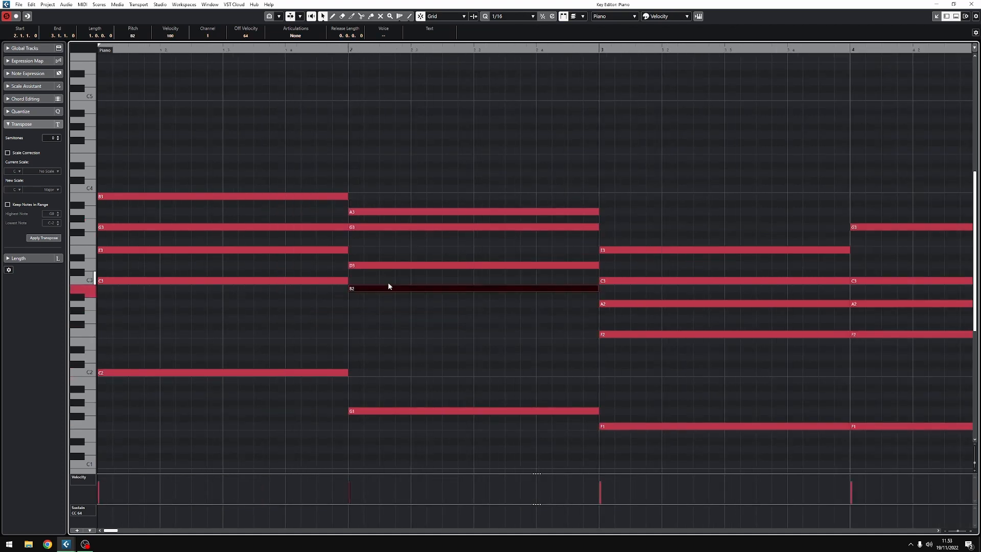
key("shift+Up")
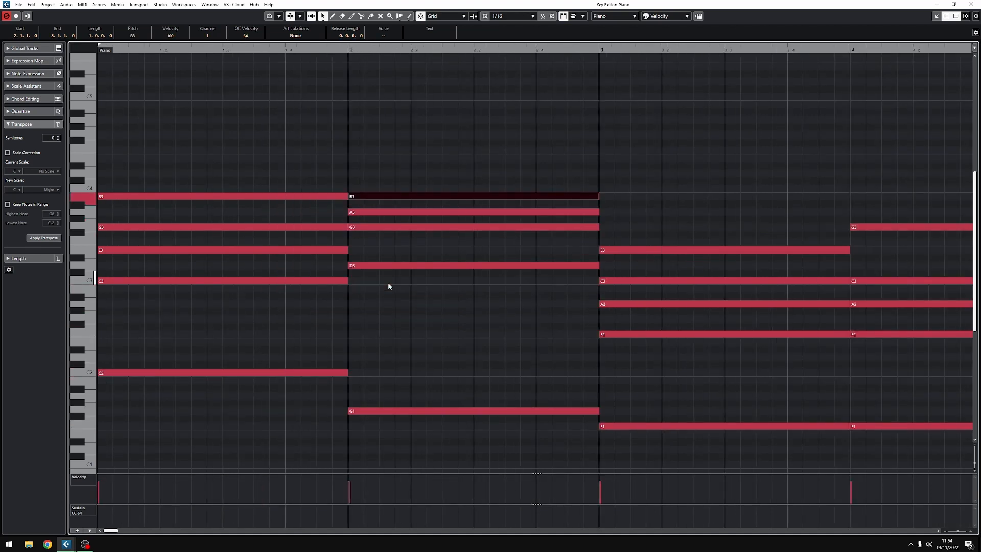
key("space")
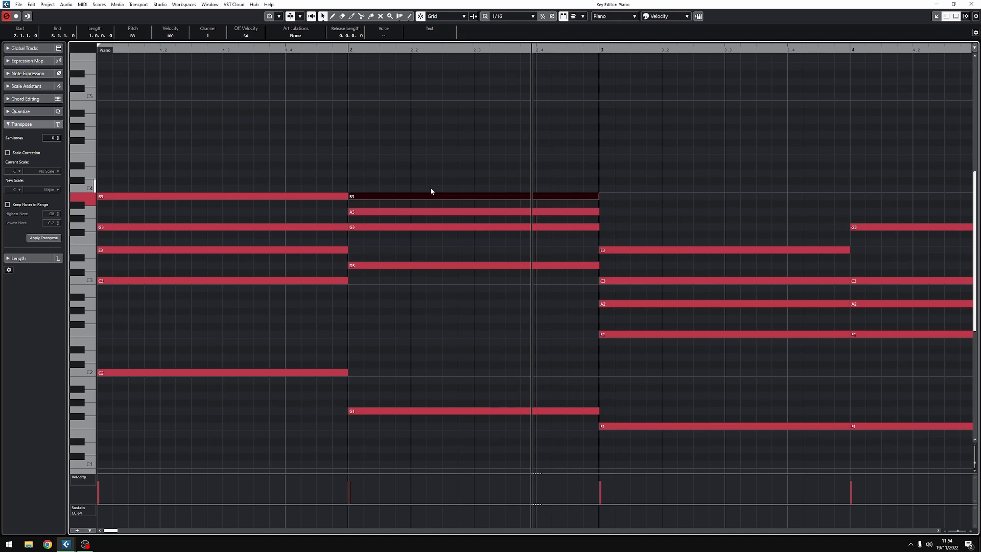
- Lower the G3 of the bar 1 chord to G2 and revoice the bar 2 chord as G2, B2, D3 and A3 above its root
left_click(323, 228)
key("shift+Down")
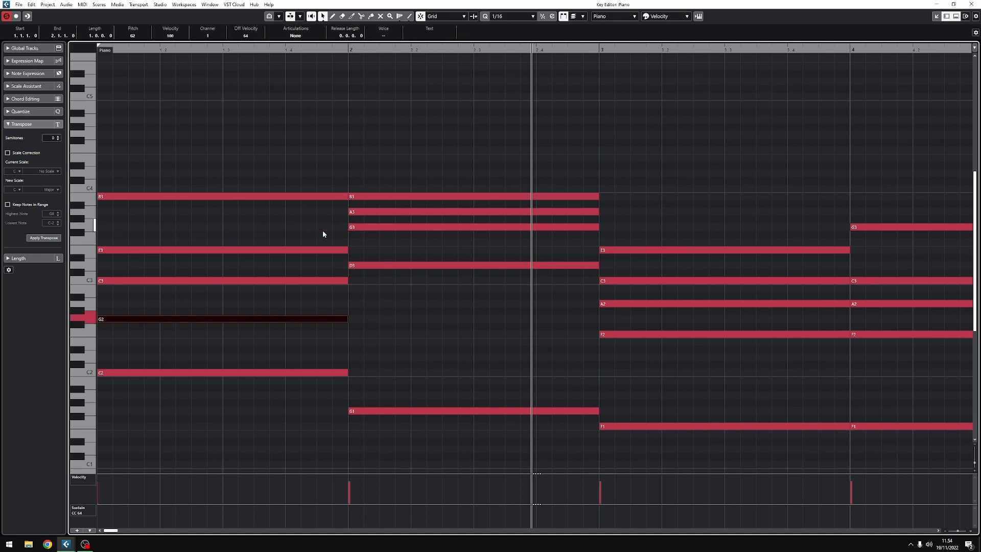
left_click(363, 211)
key("shift+Down")
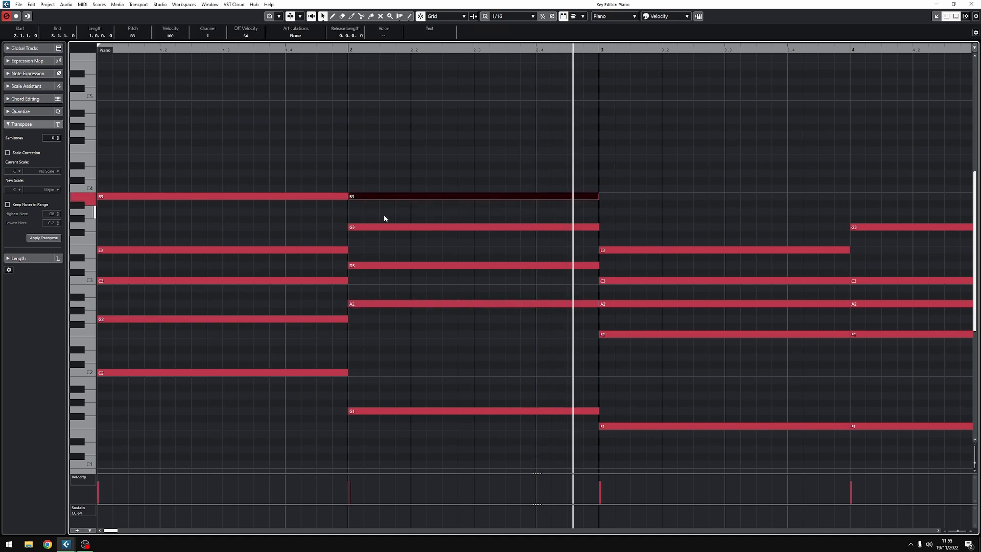
key("shift+Down")
key("Left")
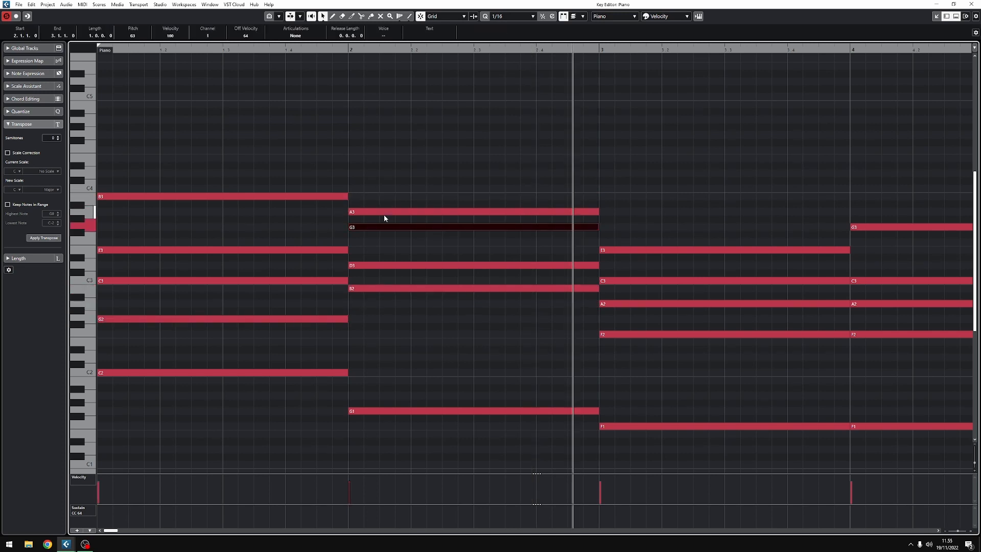
key("shift+Down")
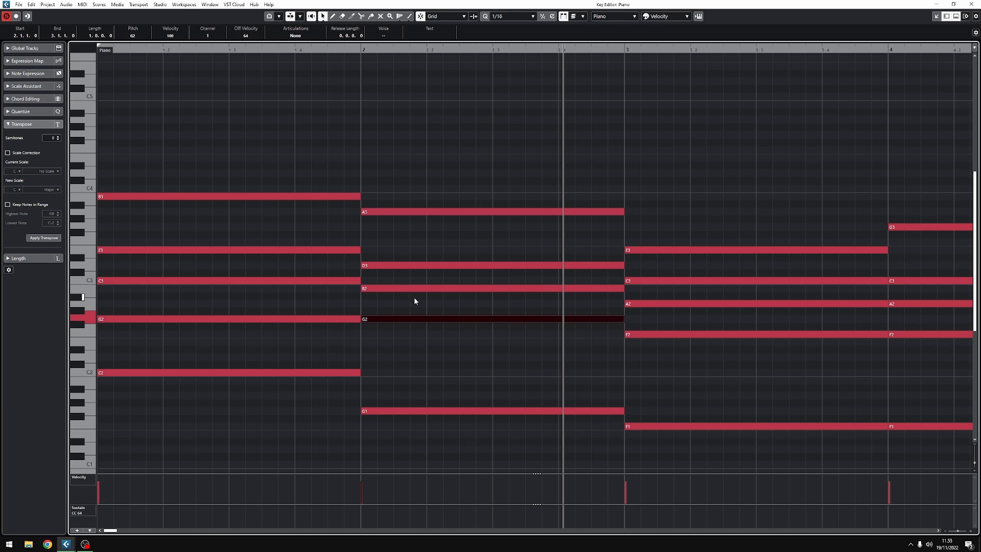
- Raise the A2 note of the bar 3 chord one octave to A3
scroll(413, 296, "down", 2)
left_click_drag(492, 296, 400, 299)
left_click(389, 304)
key("shift+Up")
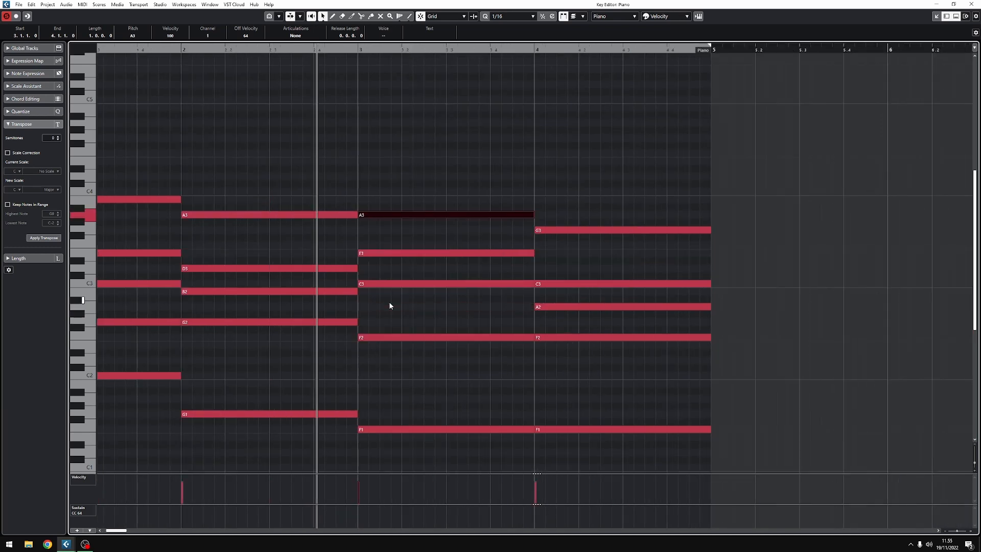
left_click(390, 305)
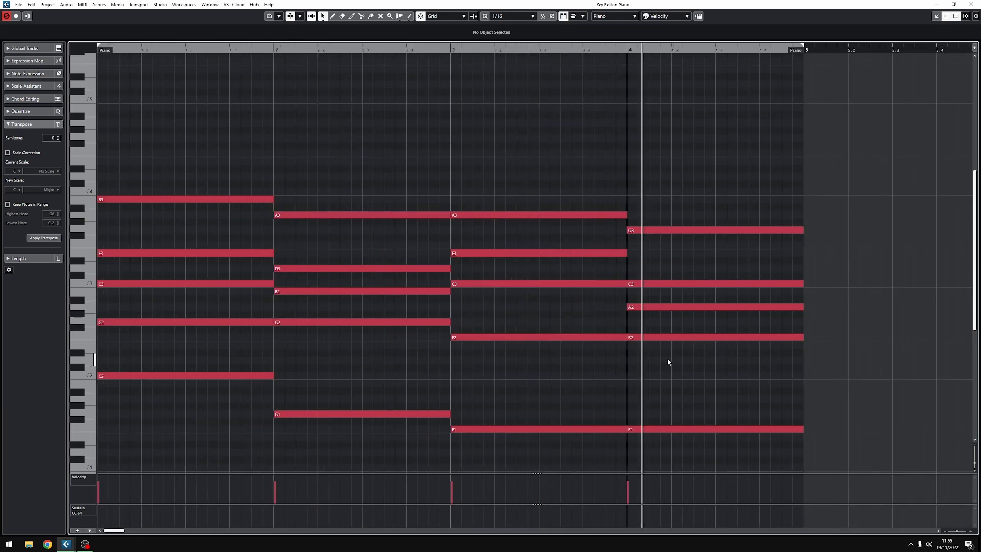
- Revoice the bar 4 chord by moving F2 to F3, A2 to A3 and G3 to G2
left_click(664, 336)
key("shift+Up")
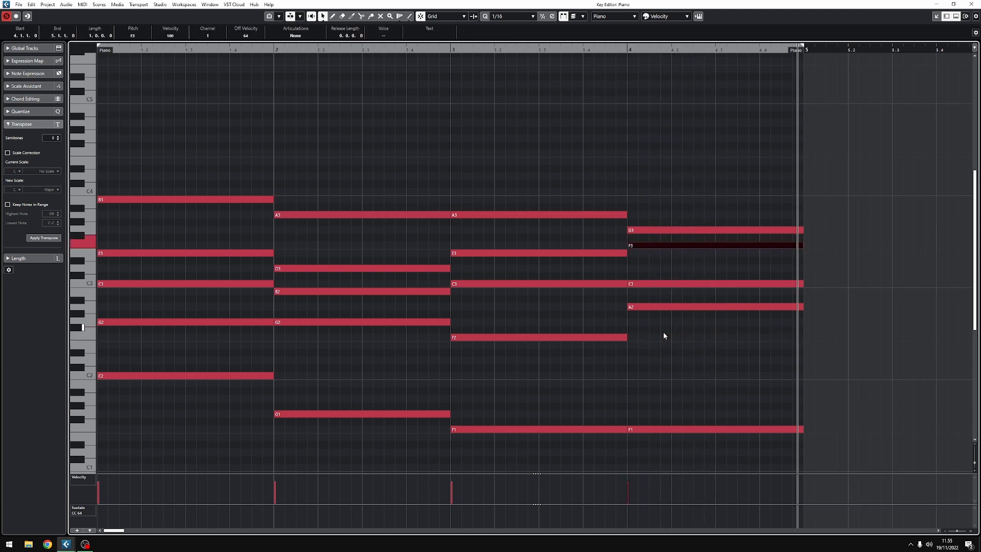
key("Right")
key("shift+Up")
key("Right")
key("Right")
key("shift+Down")
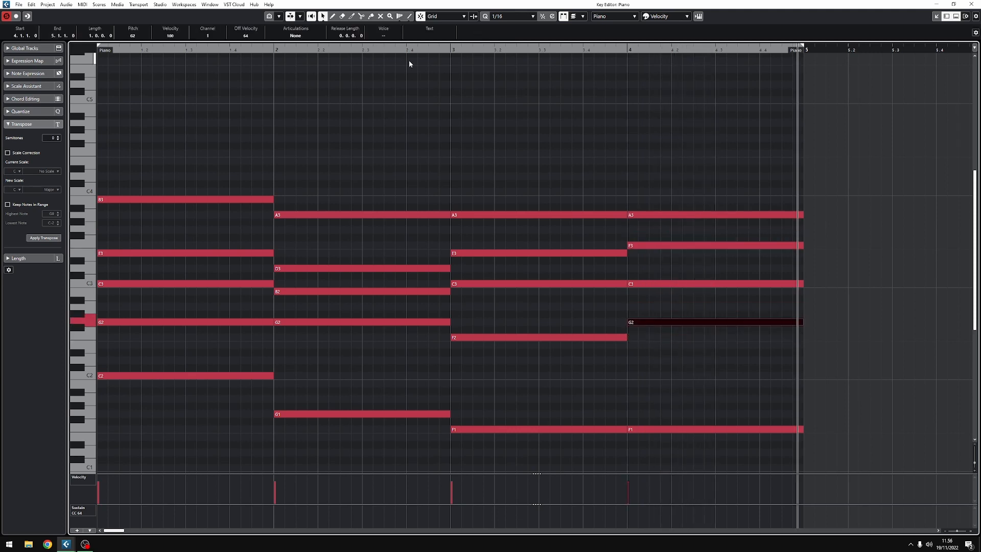
- Return the upper notes of the bar 4 chord to F2, A2, C3 and G3 and play from bar 3
left_click(696, 320)
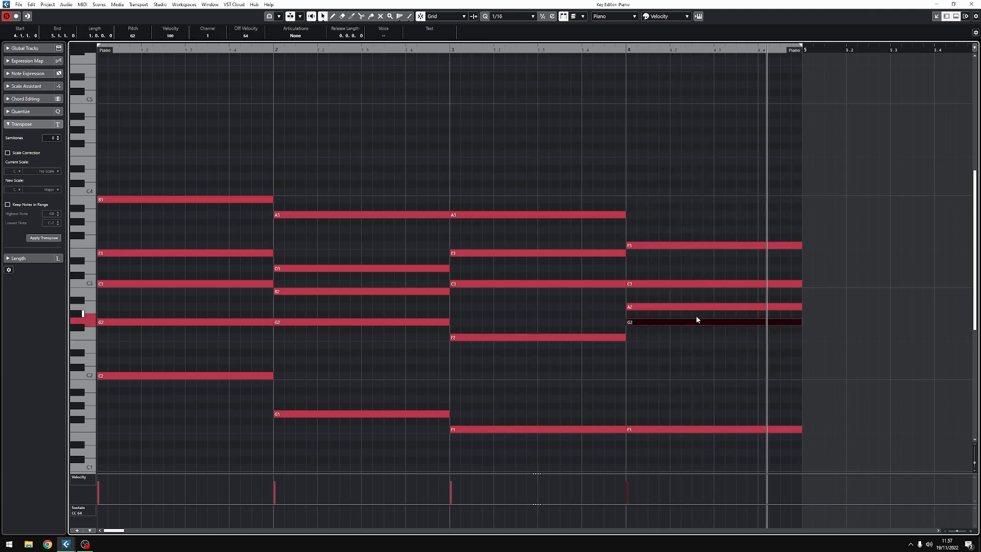
key("shift+Up")
key("Down")
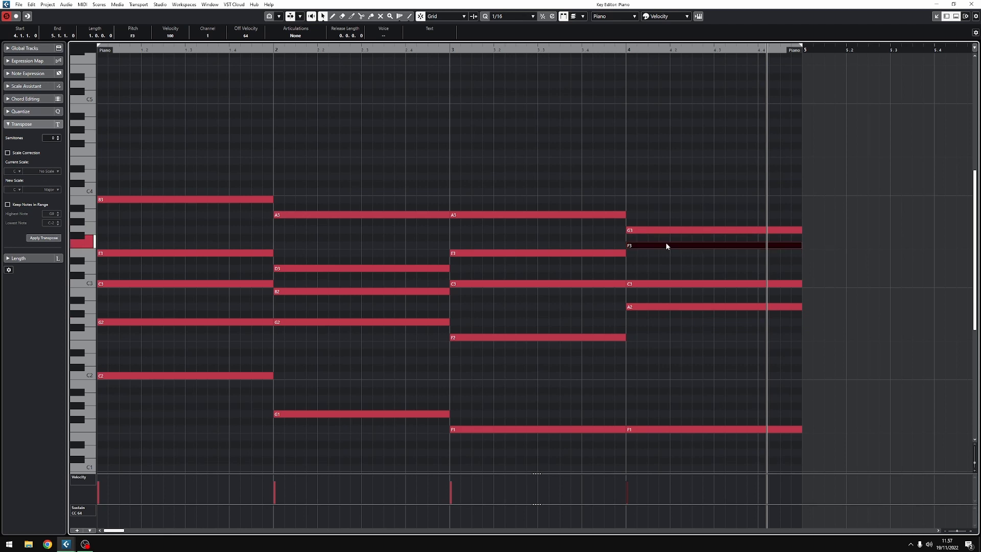
key("shift+Down")
left_click(455, 50)
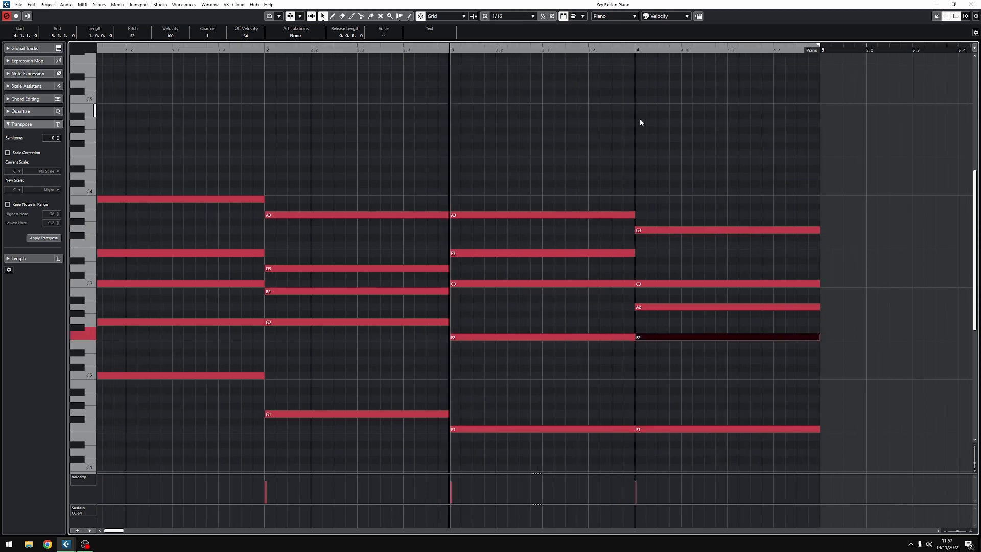
key("space")
- Lower the C2 root note of bar 1 one octave to C1 and play the progression from the start
scroll(736, 191, "down", 2)
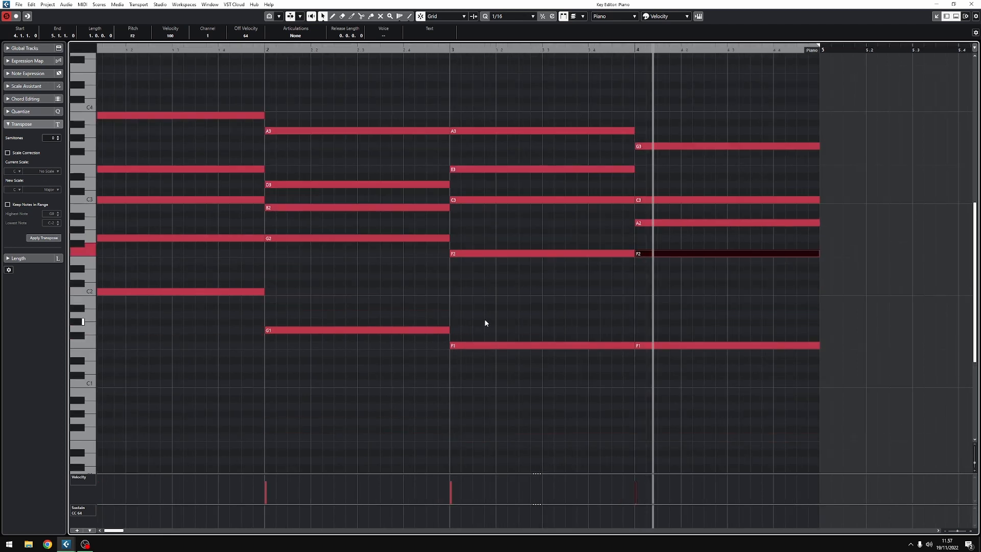
key("g")
left_click_drag(159, 326, 145, 272)
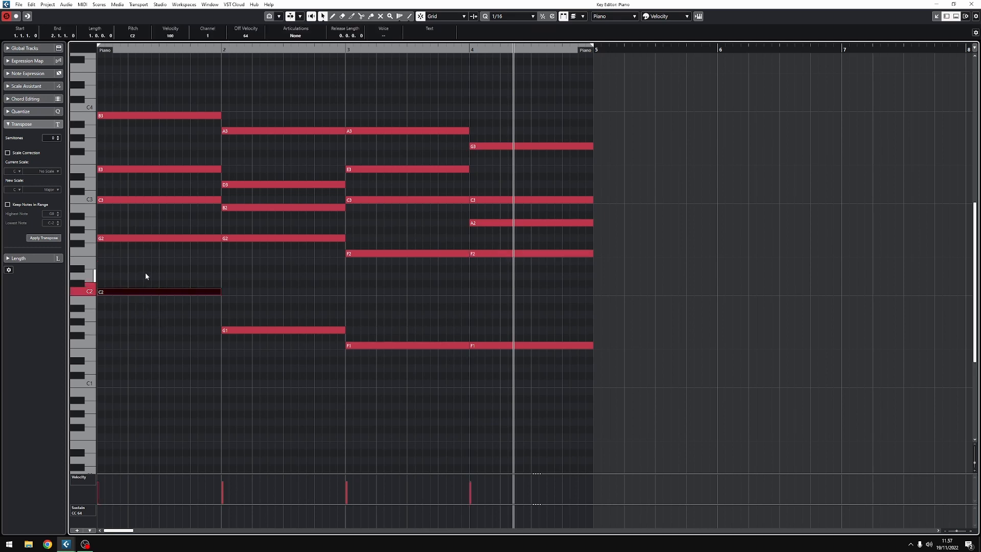
key("shift+Down")
left_click(129, 47)
left_click_drag(129, 48, 97, 48)
key("space")
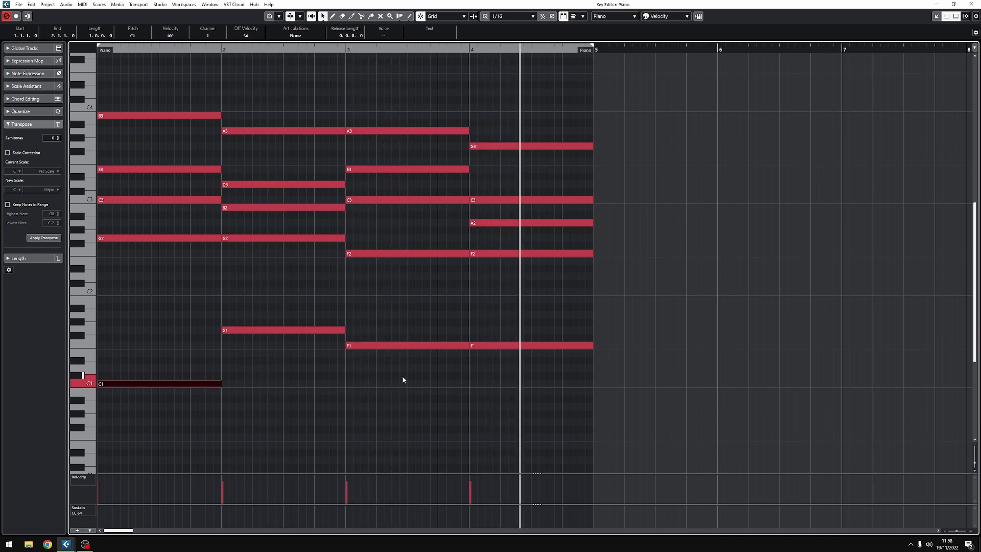
key("h")
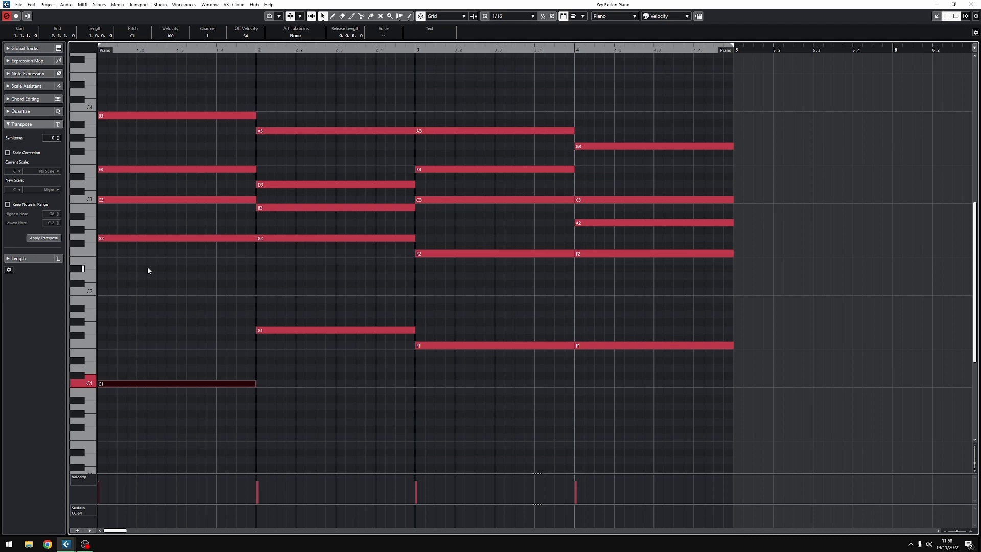
left_click(147, 271)
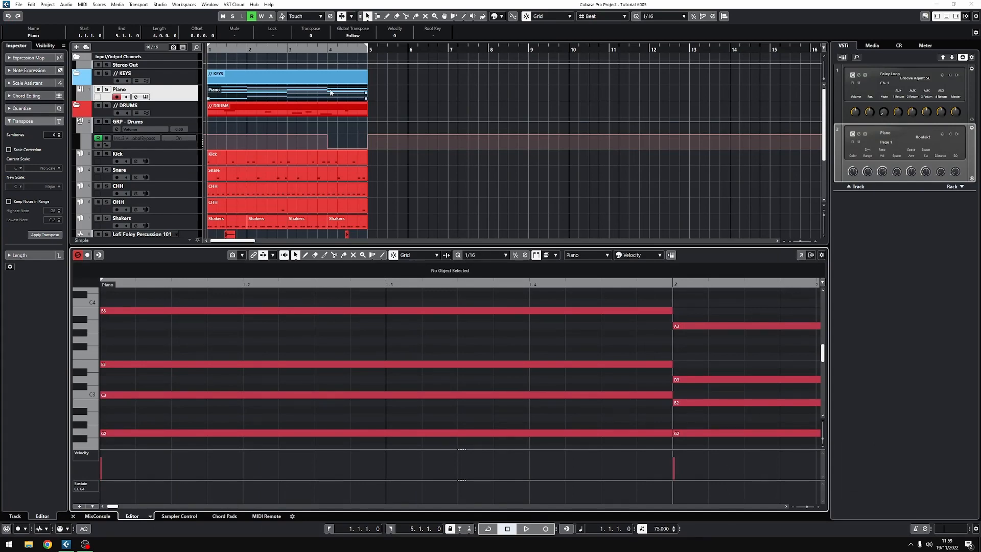
- Place a copy of the four-bar Piano part at bar 5 and open the original part in a separate Key Editor window
left_click_drag(363, 96, 482, 94)
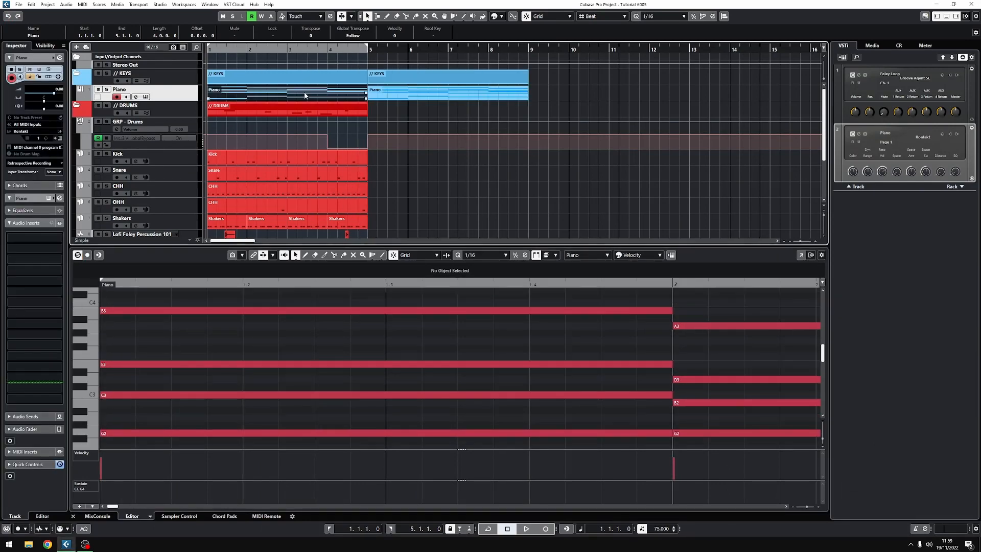
left_click(731, 302)
left_click(801, 255)
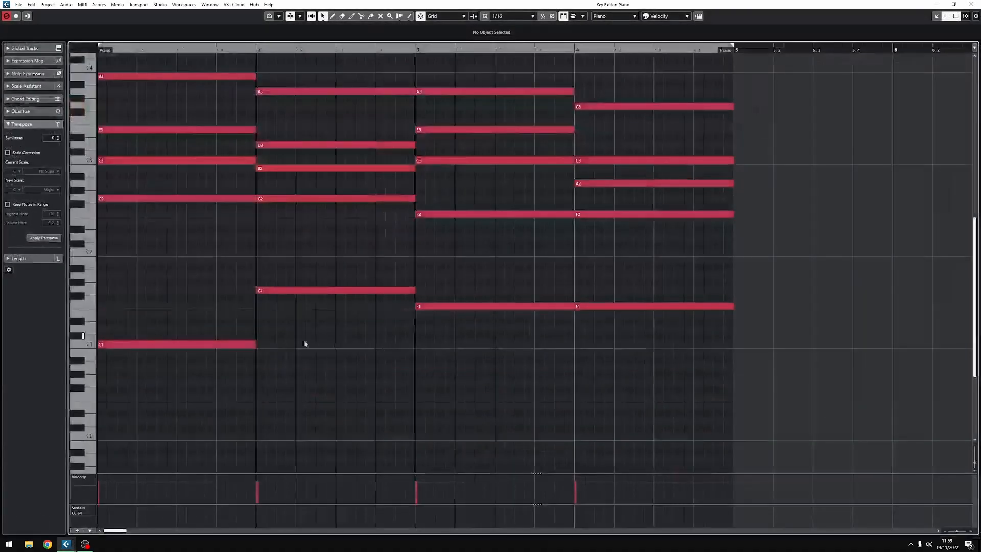
- Stagger the starts of the bar 1 chord like a strum, shifting G2, C3, E3 and B3 progressively later, with B3 at about 1.1.1.69
scroll(304, 343, "up", 2)
scroll(327, 344, "left", 1)
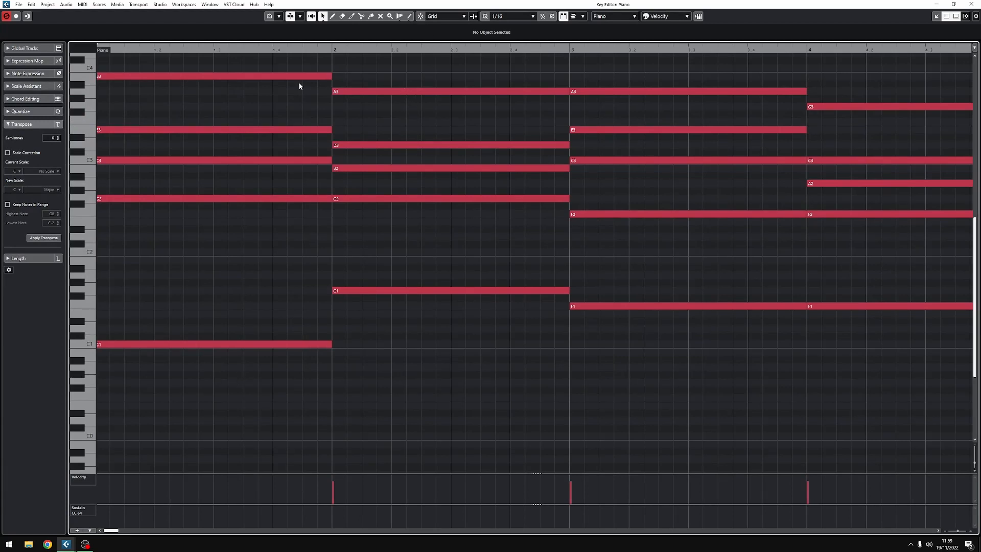
scroll(110, 275, "up", 5)
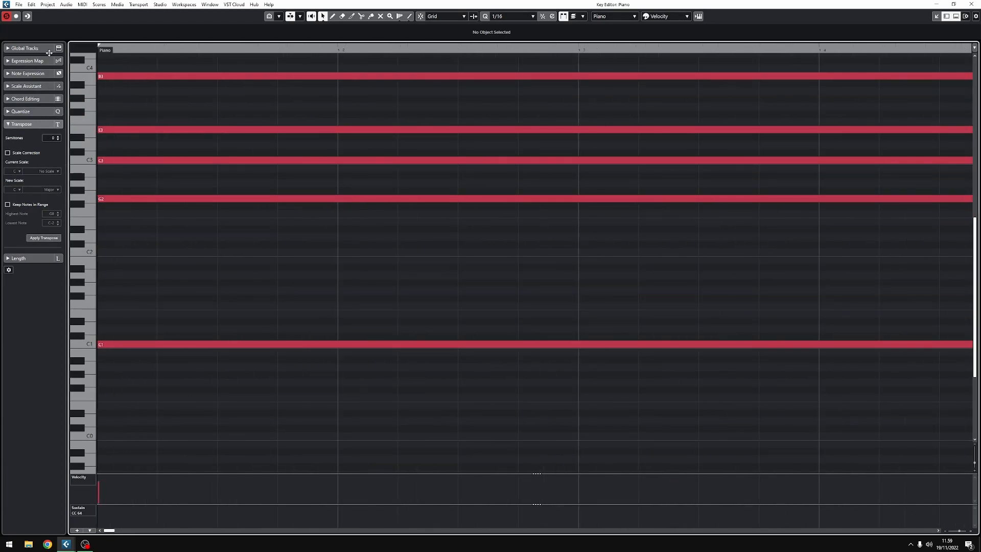
left_click_drag(98, 199, 106, 199)
left_click_drag(99, 161, 133, 131)
left_click_drag(95, 77, 148, 77)
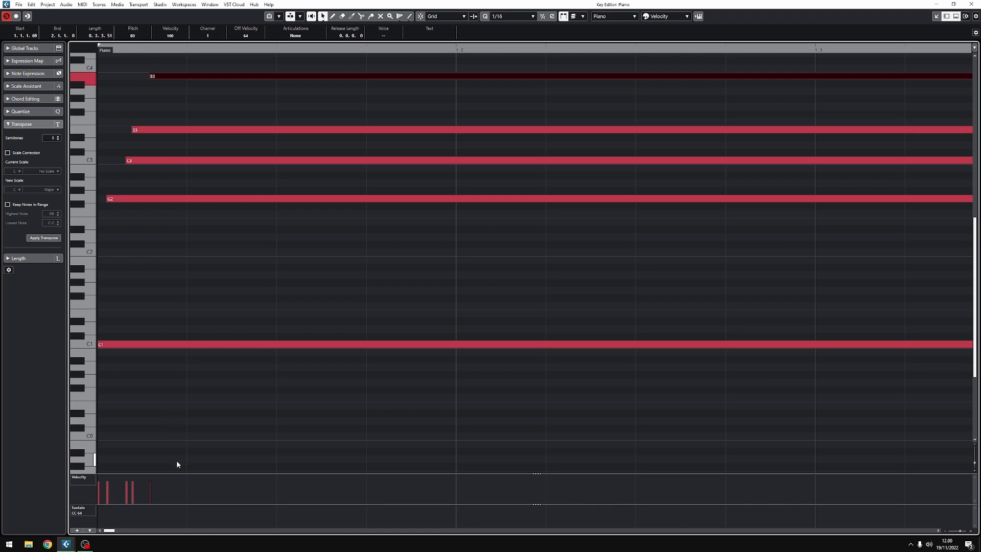
- Enlarge the velocity lane and reduce the bar 1 note velocities to slightly uneven values, with B3 at about 81
left_click_drag(177, 473, 168, 404)
scroll(105, 455, "up", 4)
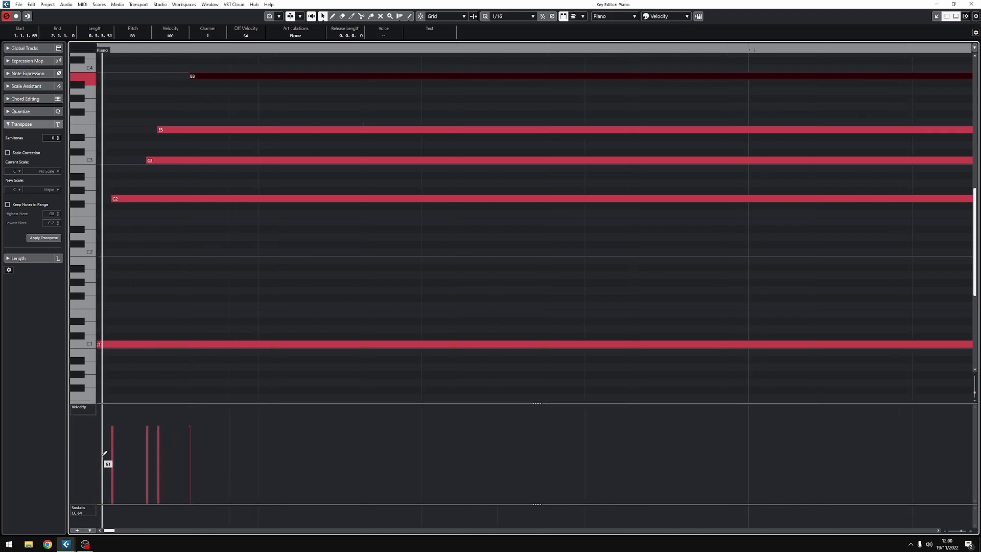
mouse_move(102, 444)
left_mouse_down()
mouse_move(105, 432)
mouse_move(112, 442)
mouse_move(211, 434)
left_mouse_up()
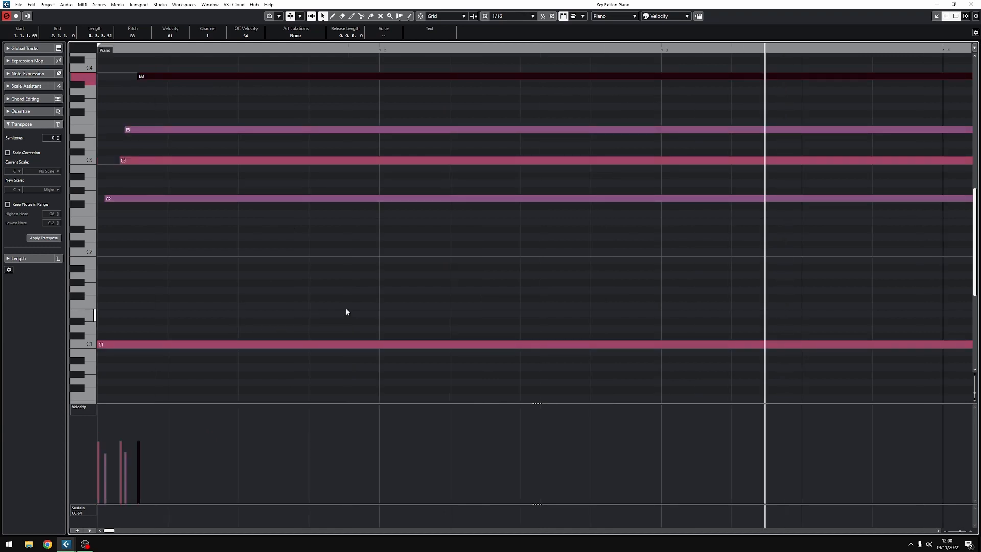
- Stagger the starts of the bar 2 chord like a strum, shifting G2, B2, D3 and A3 later, with D3 at about 2.1.1.48
scroll(400, 273, "up", 4)
left_click_drag(218, 200, 247, 199)
left_click_drag(218, 168, 295, 146)
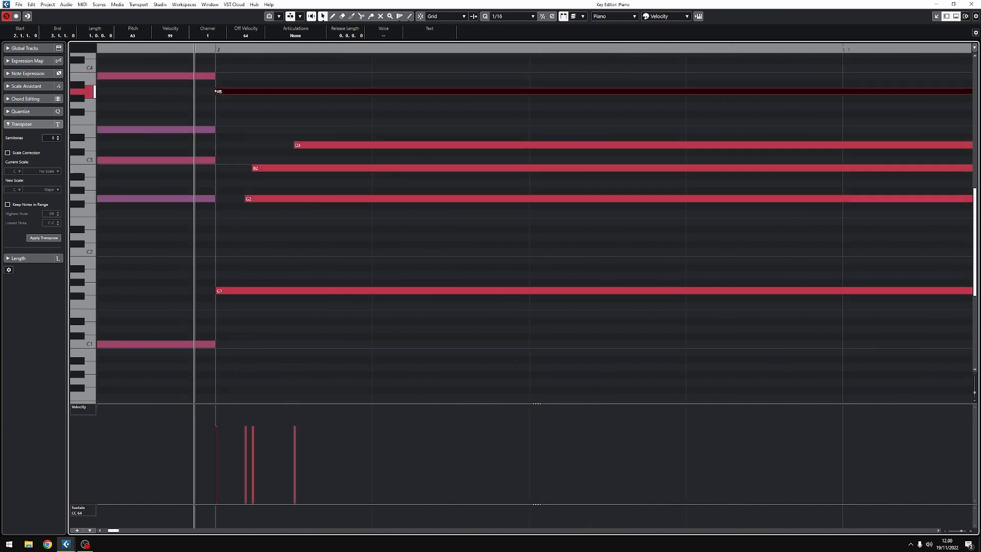
left_click_drag(218, 92, 301, 91)
left_click_drag(306, 145, 293, 145)
- Reduce the bar 2 note velocities to slightly uneven values, with D3 at about 82
left_click(215, 448)
left_click(259, 455)
left_click(317, 440)
- Stagger the bar 3 chord above its F1 bass, shifting F2, C3, E3 and A3 progressively later, with A3 at about 3.1.1.59
scroll(403, 344, "down", 5)
key("space")
left_click(553, 48)
scroll(562, 69, "up", 5)
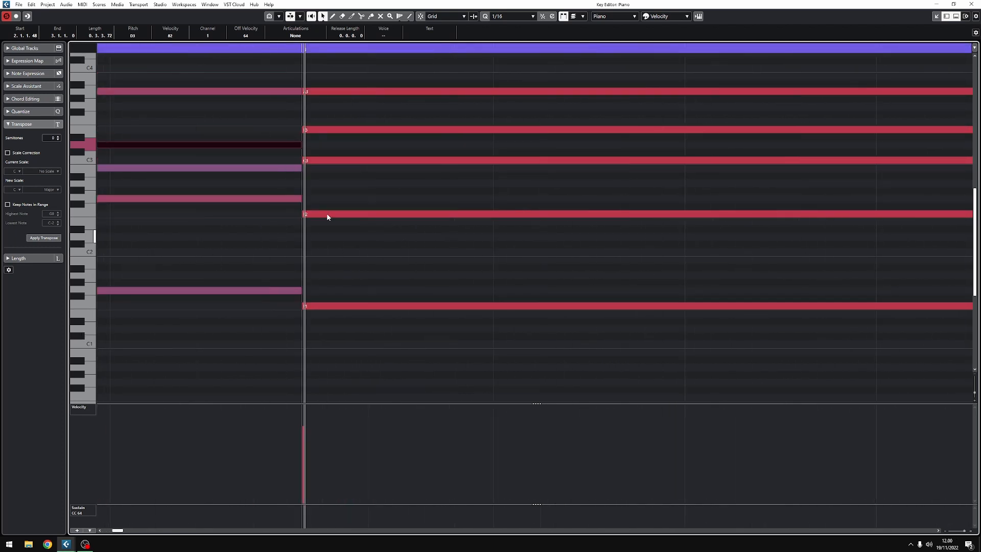
left_click_drag(302, 214, 312, 214)
left_click_drag(302, 160, 351, 160)
left_click_drag(304, 130, 357, 130)
left_click_drag(303, 91, 398, 91)
- Vary the velocities of all five bar 3 notes, with A3 at about 94
left_click(303, 441)
left_click(313, 447)
left_click(352, 437)
left_click(357, 449)
left_click(400, 431)
- Stagger the bar 4 chord above its F1 bass, shifting F2, A2, C3 and G3 progressively later, with G3 at about 4.1.1.49
scroll(403, 306, "down", 5)
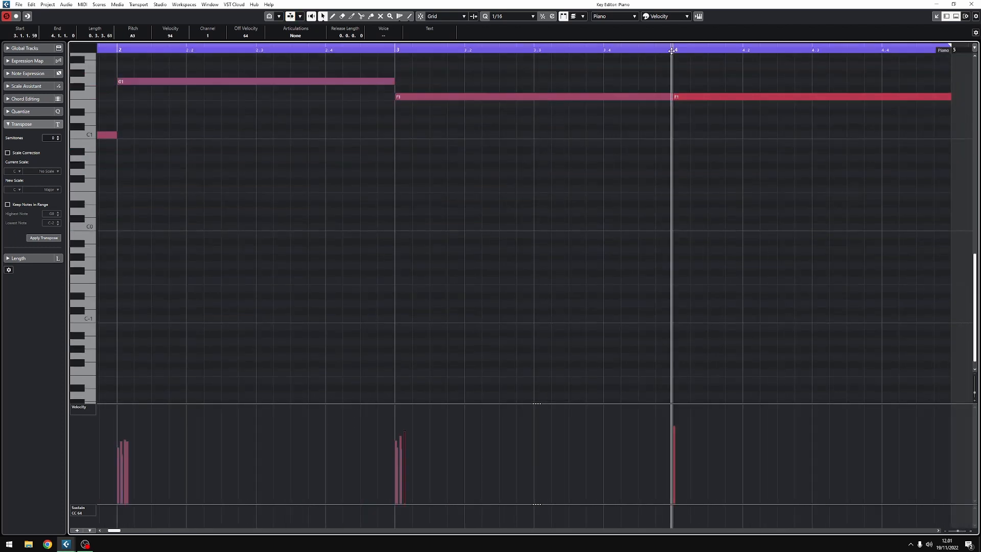
scroll(403, 276, "up", 2)
left_click_drag(221, 214, 252, 214)
left_click_drag(222, 184, 271, 183)
left_click_drag(222, 160, 278, 161)
left_click_drag(221, 107, 290, 106)
scroll(290, 107, "up", 2)
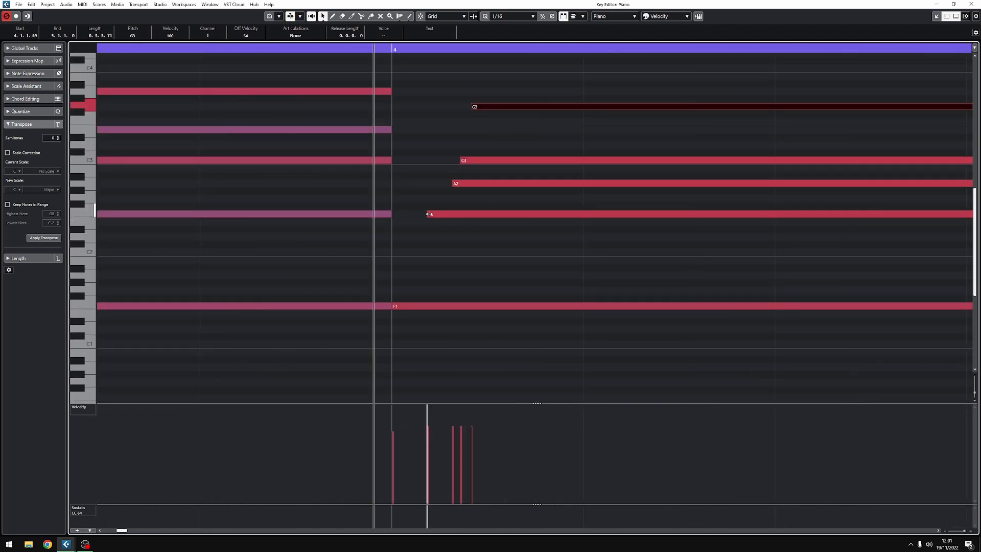
left_click_drag(427, 214, 415, 214)
- Reduce the velocities of F2, A2, C3 and G3 in bar 4 to uneven values
left_click(414, 450)
left_click(452, 440)
left_click(457, 458)
left_click(472, 440)
- Lower the velocities of C3 in bar 1 and A3 in bar 2 a little further
left_click_drag(555, 49, 843, 15)
left_click_drag(208, 49, 549, 153)
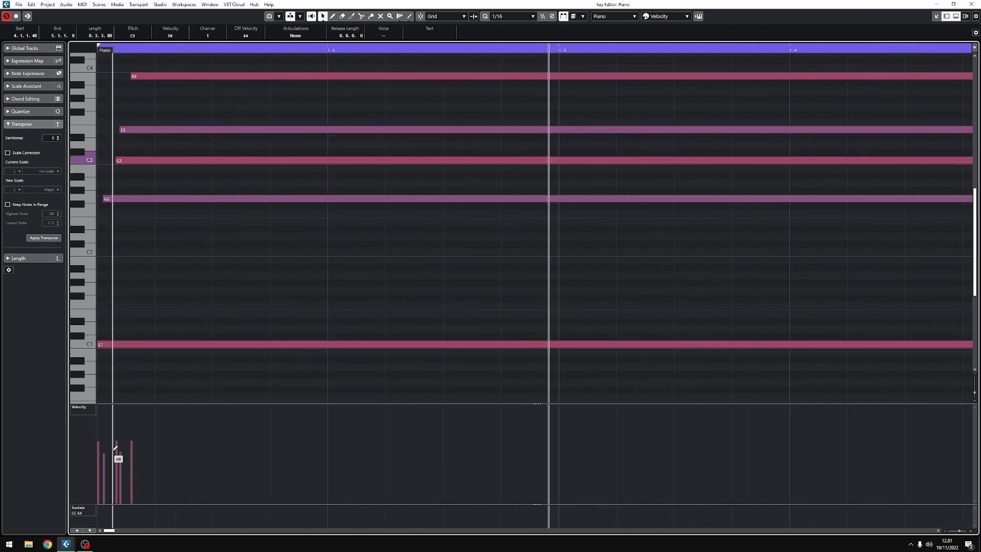
left_click(117, 450)
left_click_drag(126, 49, 125, 16)
left_click_drag(266, 48, 267, 154)
left_click(320, 453)
- Lower the velocities of A3, E3 and C3 in bar 3, keeping them slightly uneven
left_click_drag(324, 48, 307, 15)
left_click_drag(295, 48, 296, 153)
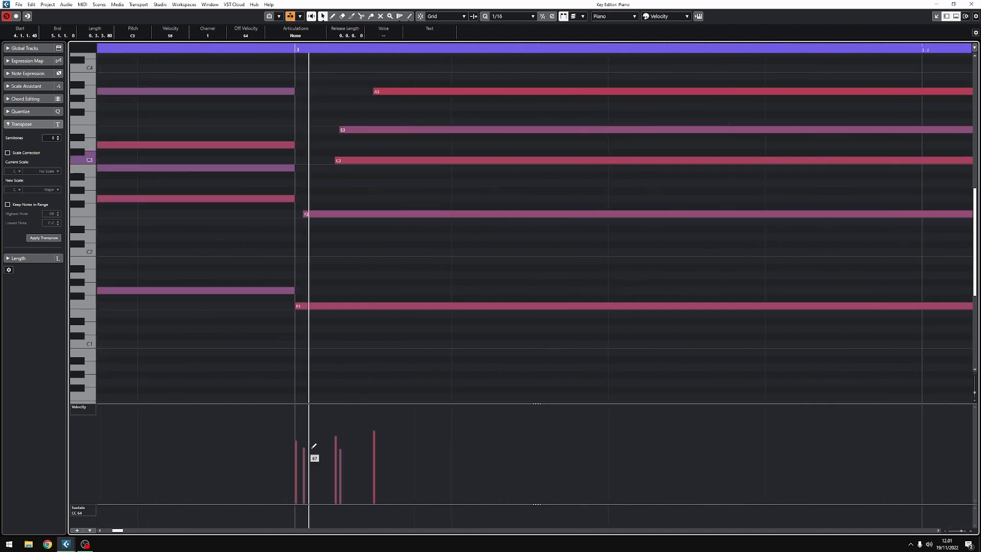
left_click(374, 440)
left_click(339, 456)
left_click(335, 440)
- Fine-tune the bar 4 velocities, lowering F1, G3 and A2 so the chord sounds softer and uneven
left_click_drag(327, 48, 317, 16)
left_click_drag(268, 49, 270, 154)
scroll(720, 381, "right", 4)
left_click(276, 447)
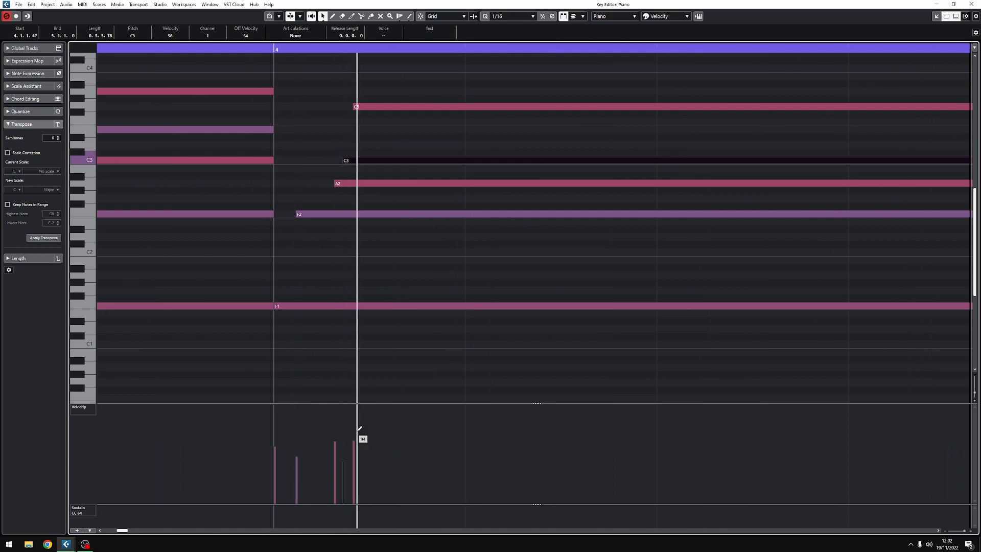
left_click(355, 445)
left_click(335, 458)
left_click_drag(271, 48, 102, 15)
- Play back the humanized four-bar progression to check its timing and dynamics
left_click(174, 277)
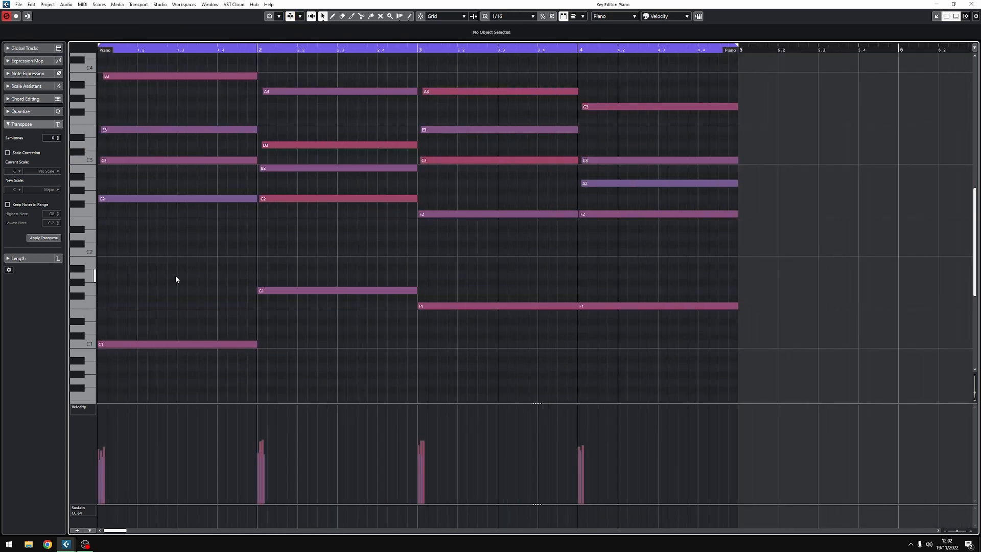
key("space")
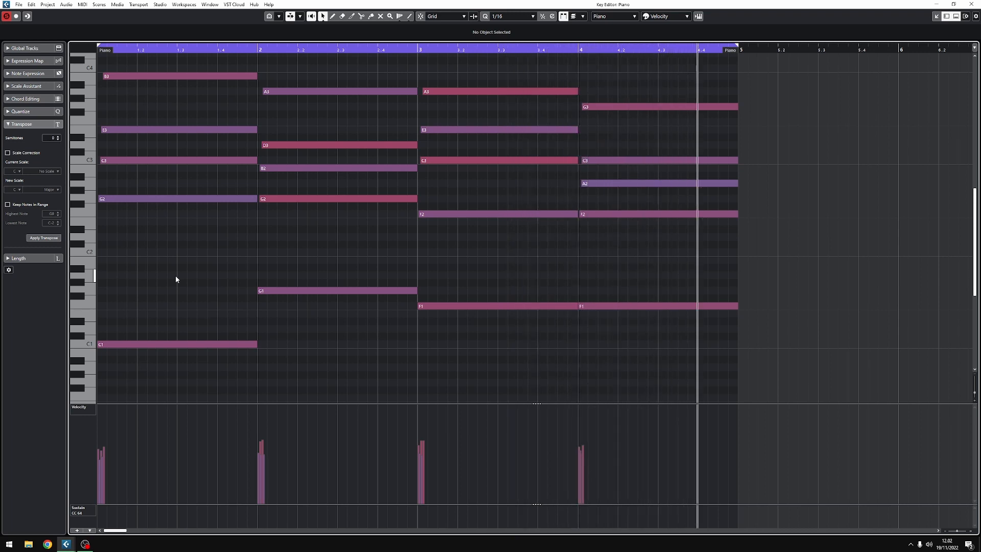
key("space")
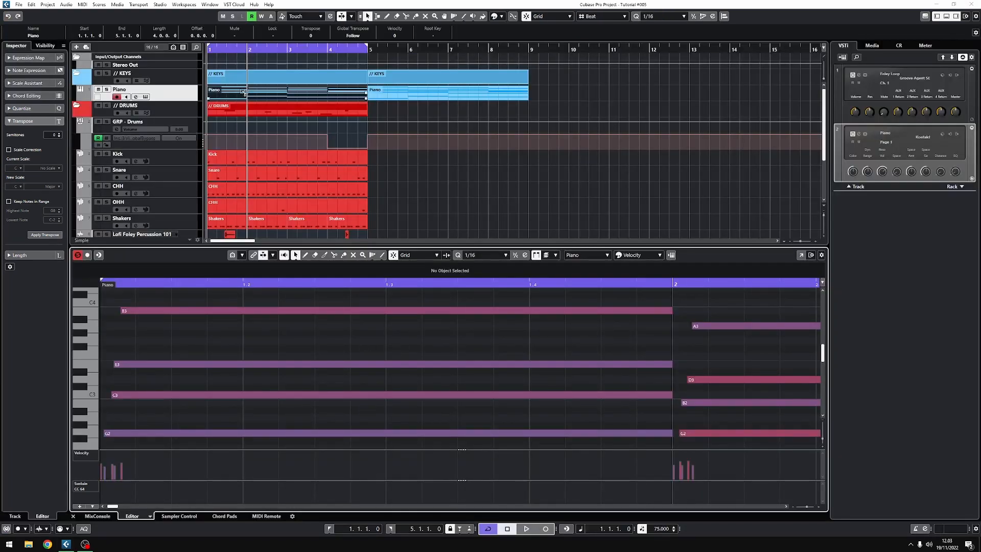
- Place another copy of the four-bar Piano part at bar 9 and open the bar 1 part in a separate Key Editor window
left_click_drag(243, 92, 562, 96)
left_click(306, 97)
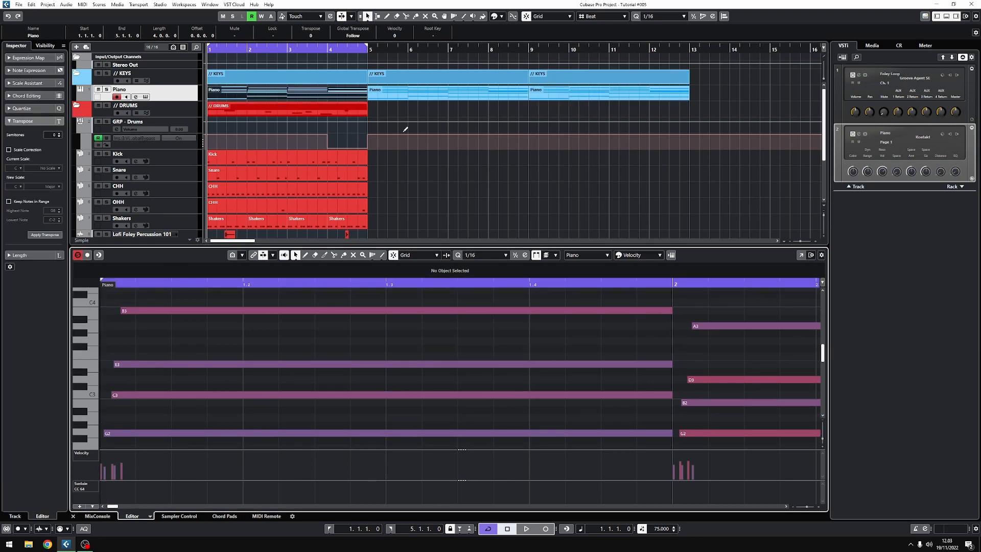
left_click(801, 255)
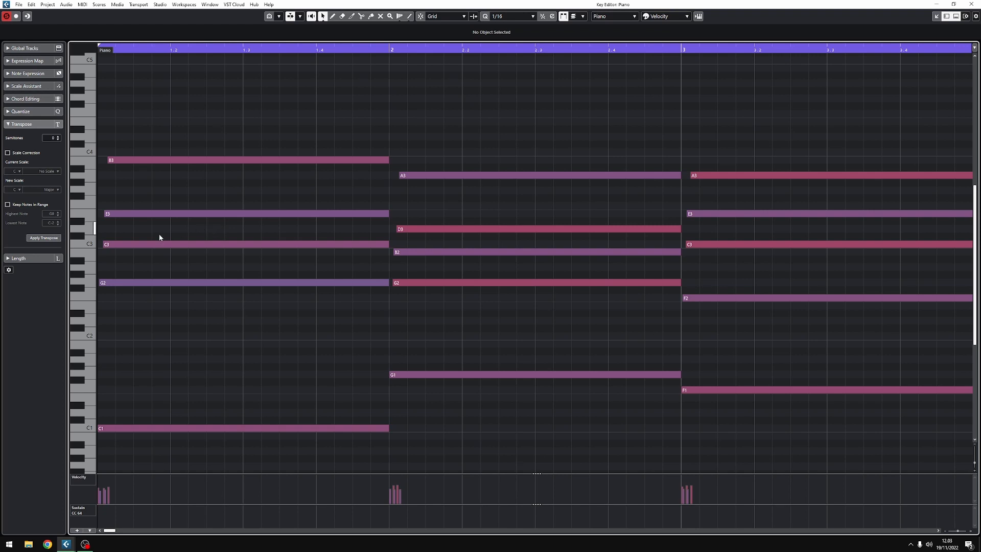
- Spread the bar 1 chord into an arpeggio with G2 at about 1.1.3, C3 and B3 at 1.2 and E3 at 1.2.3, and play it
left_click_drag(103, 282, 135, 283)
left_click_drag(105, 244, 170, 244)
left_click_drag(107, 214, 207, 213)
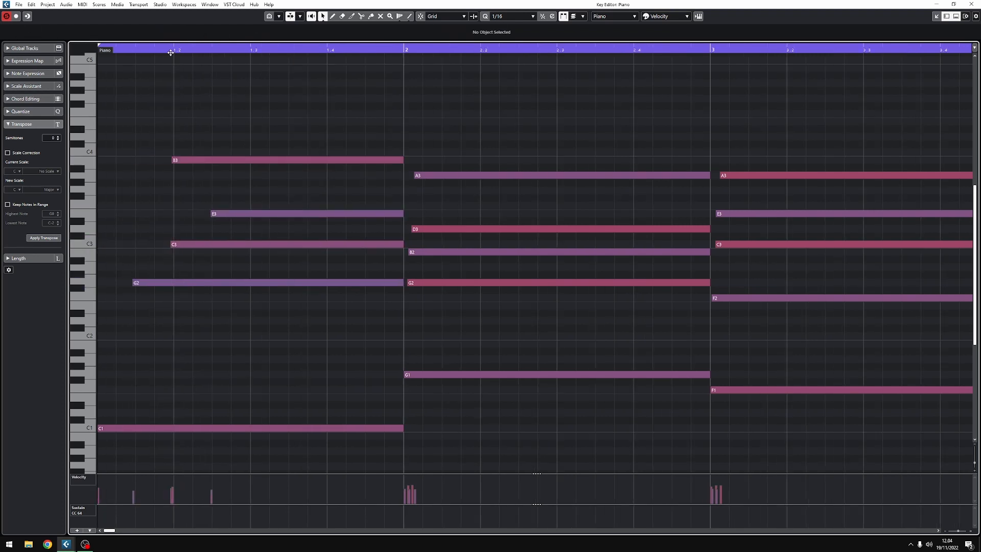
left_click(171, 51)
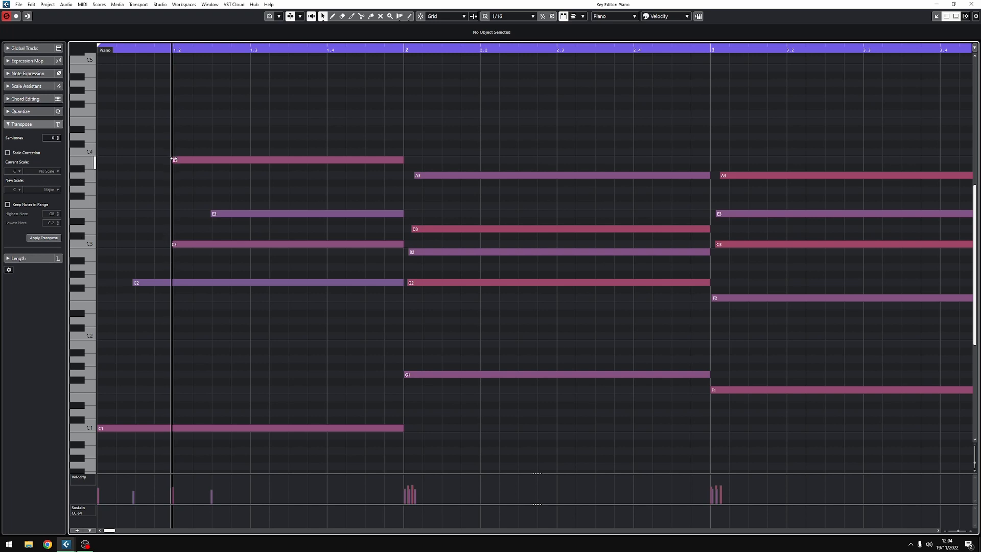
left_click_drag(148, 50, 97, 49)
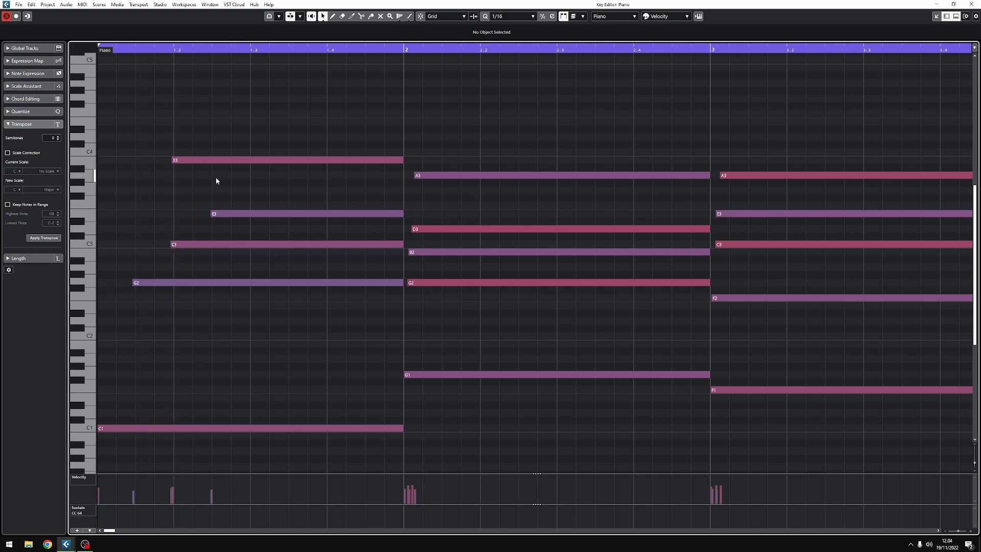
key("space")
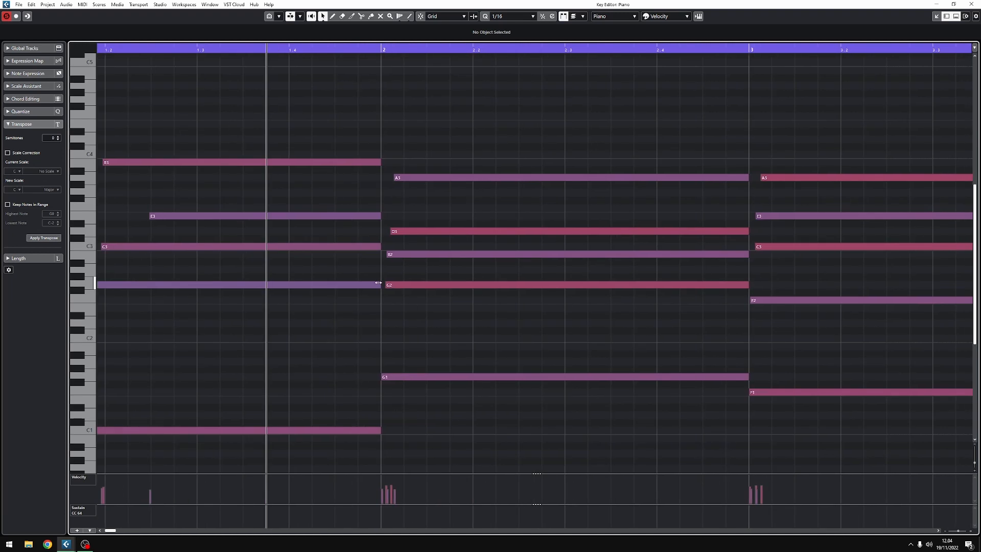
- Spread the bar 2 chord into an arpeggio with G2 at about 2.1.3, B2 and D3 at 2.2 and A3 at 2.2.3
left_click_drag(385, 285, 425, 285)
left_click_drag(386, 254, 470, 254)
left_click_drag(390, 231, 473, 231)
left_click_drag(394, 177, 515, 186)
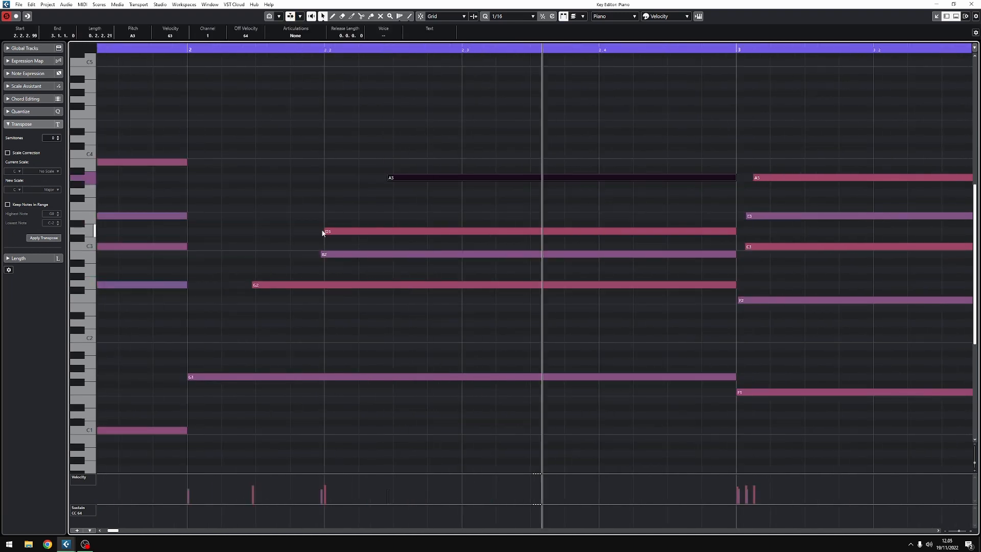
- Rework the bar 2 arpeggio order so G2 starts at about 2.1.3, B2 and A3 at 2.2 and D3 at 2.2.3
left_click_drag(323, 254, 321, 254)
left_click_drag(322, 254, 256, 254)
left_click_drag(252, 285, 330, 285)
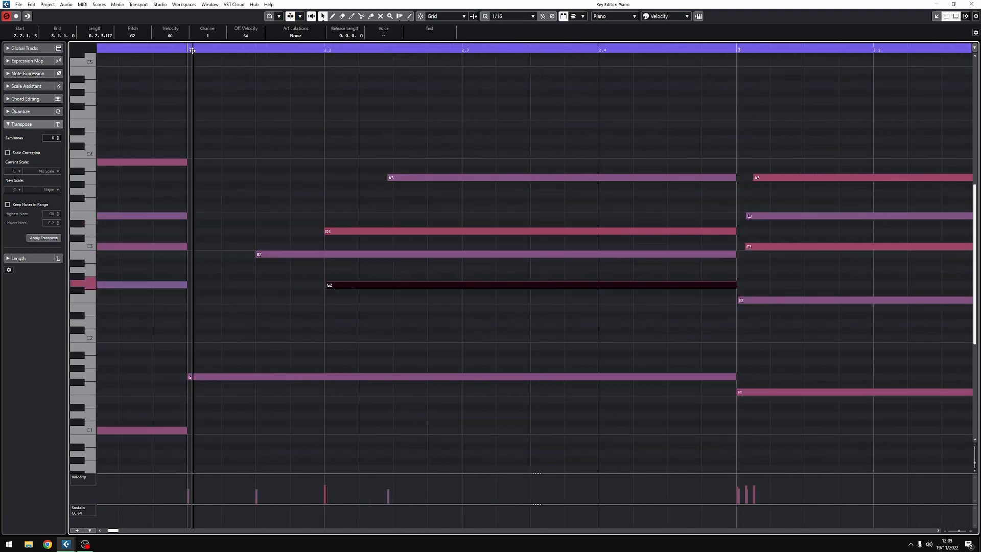
left_click_drag(168, 254, 237, 254)
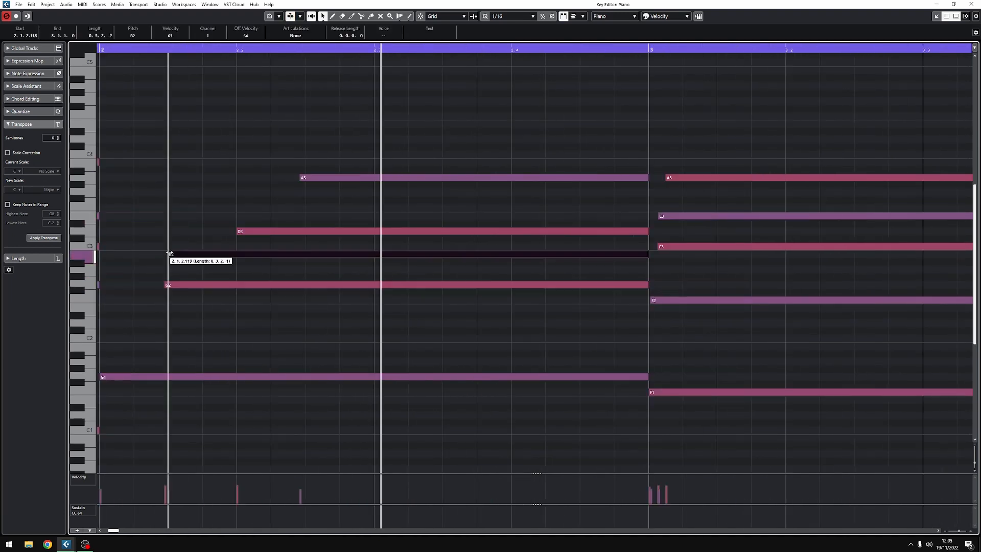
left_click_drag(301, 178, 235, 177)
left_click_drag(238, 230, 300, 231)
- Spread the bar 3 chord into an arpeggio with F2 at about 3.1.3, C3 and A3 at 3.2 and E3 at 3.2.3
scroll(502, 247, "right", 5)
left_click_drag(300, 299, 366, 300)
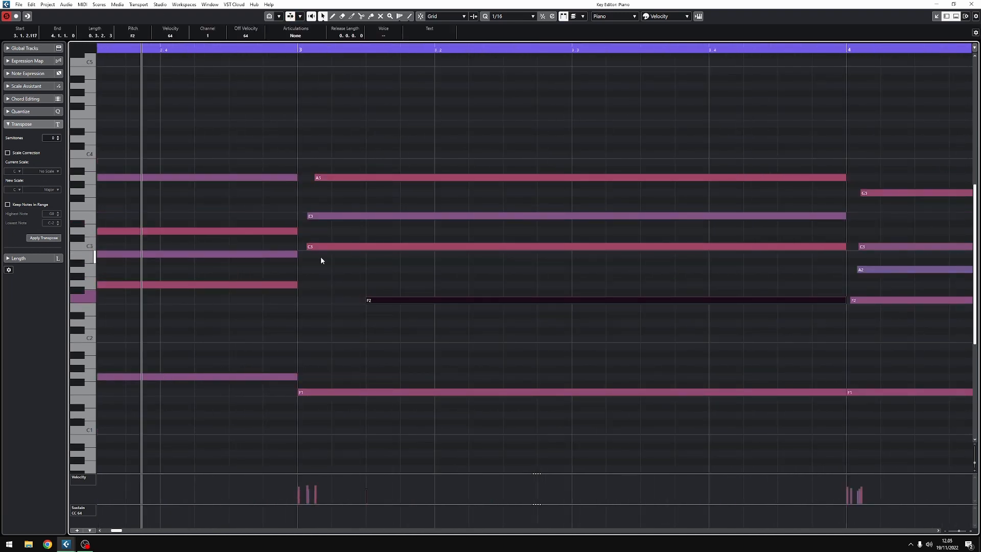
left_click_drag(308, 246, 434, 246)
left_click_drag(316, 178, 430, 179)
left_click_drag(308, 217, 504, 217)
- Spread the bar 4 chord into an arpeggio with A2 at about 4.1.3, F2 and C3 at 4.2 and G3 at 4.2.3
key("space")
scroll(550, 300, "down", 1)
scroll(551, 300, "right", 2)
key("space")
left_click_drag(401, 300, 443, 300)
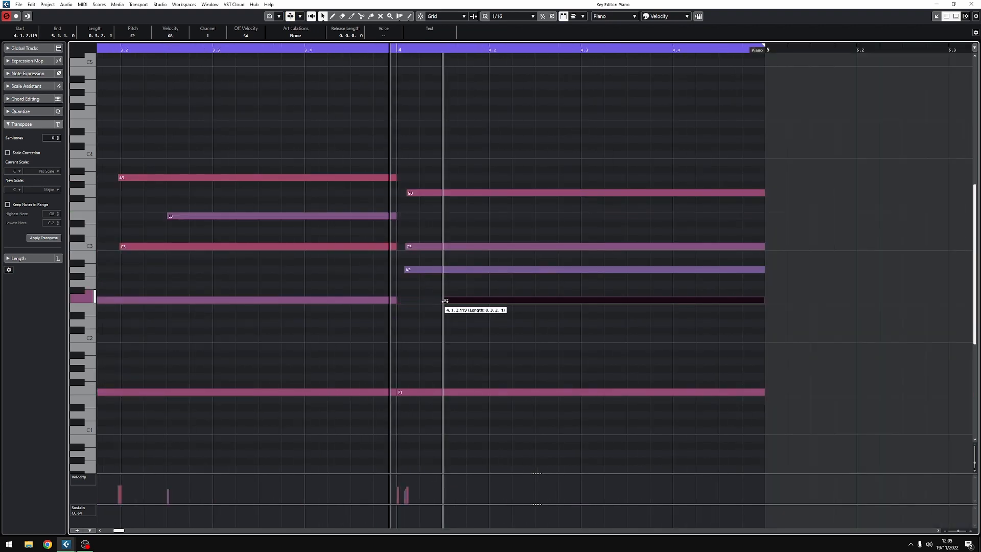
left_click_drag(405, 270, 443, 269)
left_click_drag(444, 300, 491, 300)
left_click_drag(408, 247, 484, 246)
left_click_drag(408, 193, 534, 193)
key("space")
left_click_drag(484, 247, 489, 247)
left_click_drag(534, 193, 535, 193)
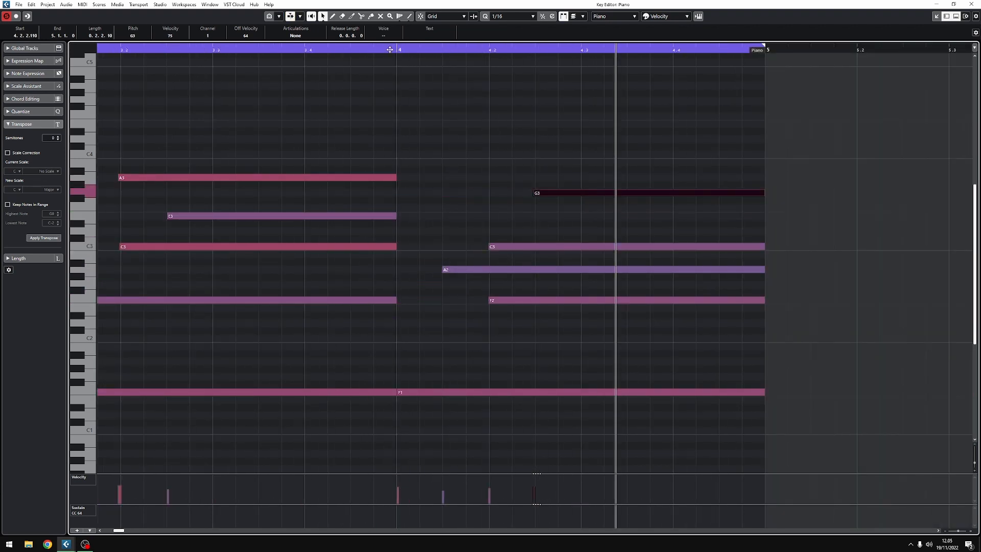
- Nudge the start of F2 in bar 4 to just before beat 2 and replay the bar
scroll(560, 255, "down", 2)
left_click_drag(523, 300, 507, 300)
scroll(530, 302, "up", 4)
key("space")
left_click(421, 394)
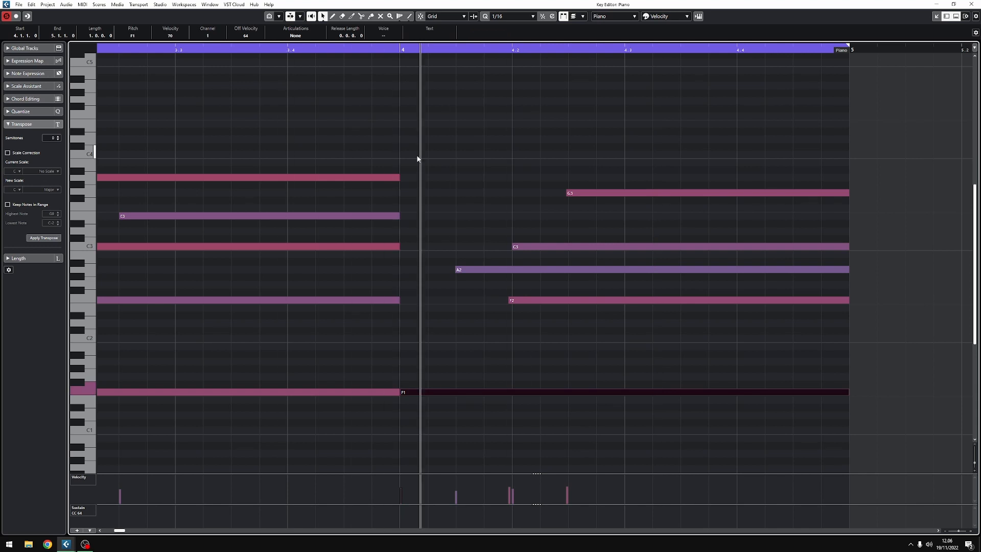
scroll(485, 150, "down", 3)
scroll(536, 149, "up", 2)
left_click(401, 50)
key("space")
- Split the G3 note in bar 4 and lower its second half to F3 as a melodic ending
scroll(667, 203, "up", 3)
scroll(566, 197, "down", 3)
mouse_move(548, 193)
left_mouse_down()
mouse_move(407, 193)
mouse_move(456, 209)
mouse_move(550, 209)
left_mouse_up()
- Play back the four-bar arpeggiated progression to check the new note pattern
left_click(198, 50)
key("space")
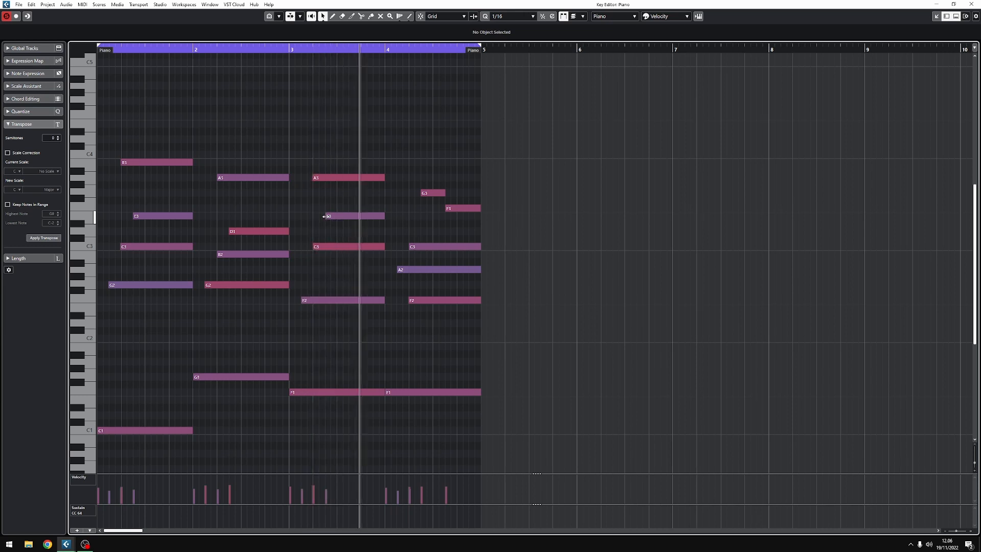
scroll(329, 227, "up", 3, "ctrl")
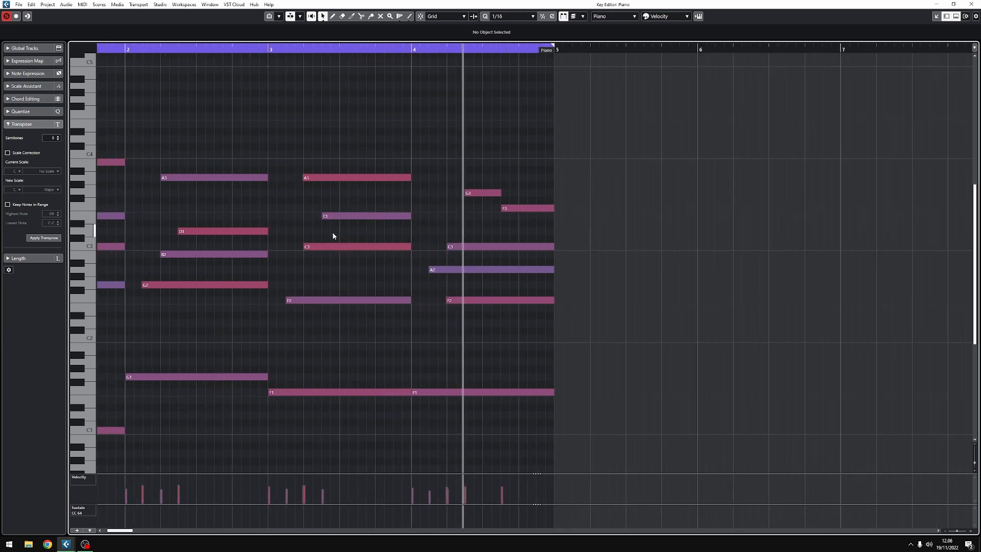
scroll(354, 230, "down", 3, "ctrl")
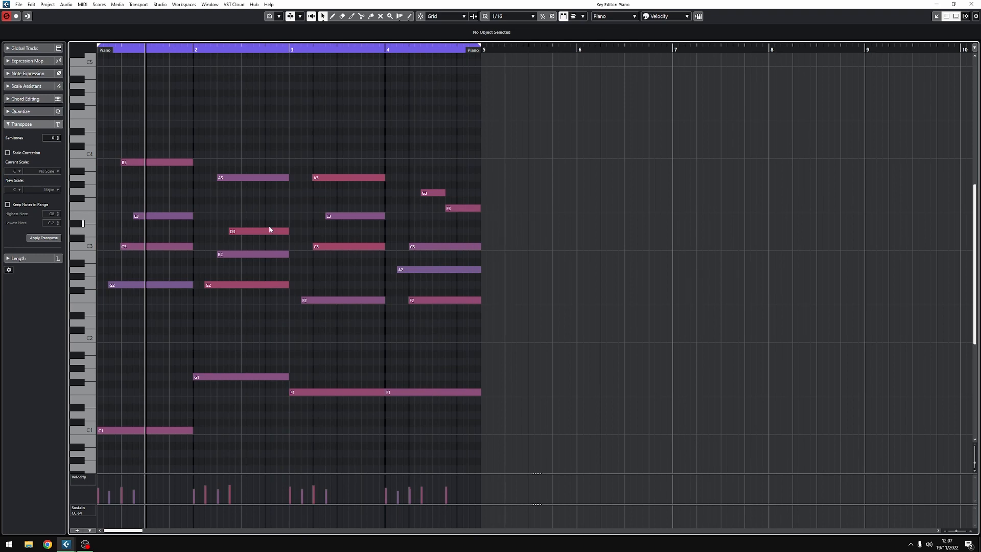
key("space")
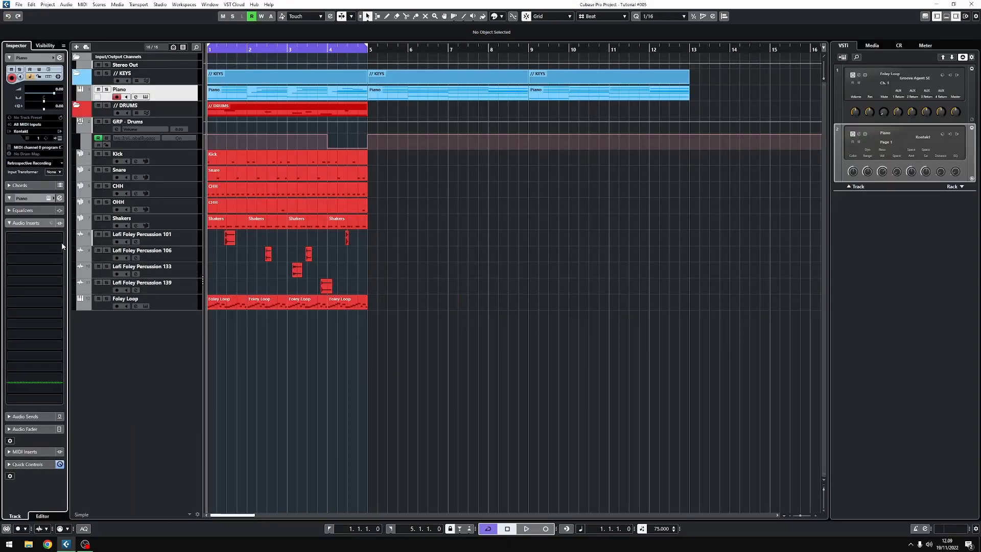
- Load the Frequency equalizer in the first audio insert slot of the Piano track
left_click(55, 237)
type("fre")
left_click(40, 260)
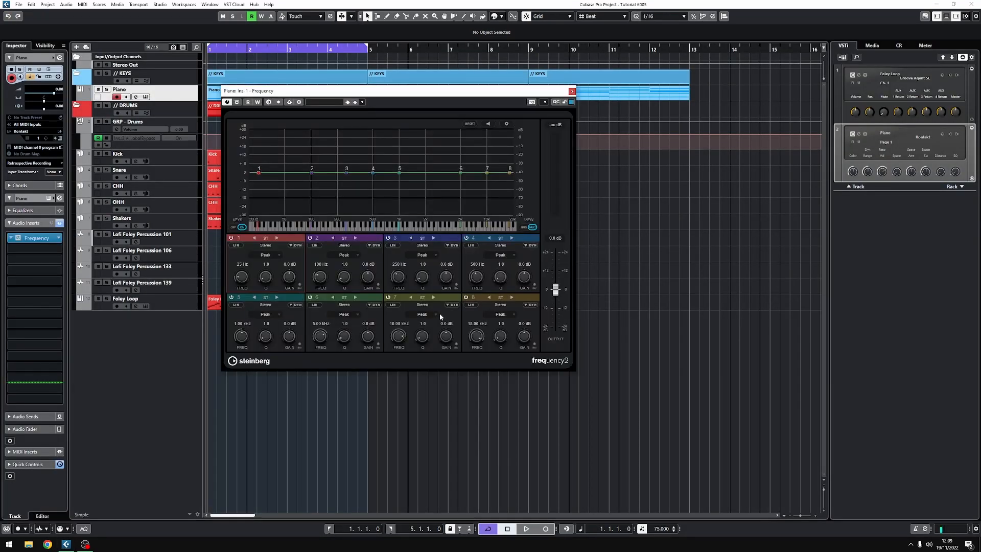
- Set band 1 of the equalizer to a Cut 24 low cut at about 76 Hz while the loop plays
left_click(276, 256)
left_click(276, 280)
key("space")
left_click_drag(238, 284, 242, 277)
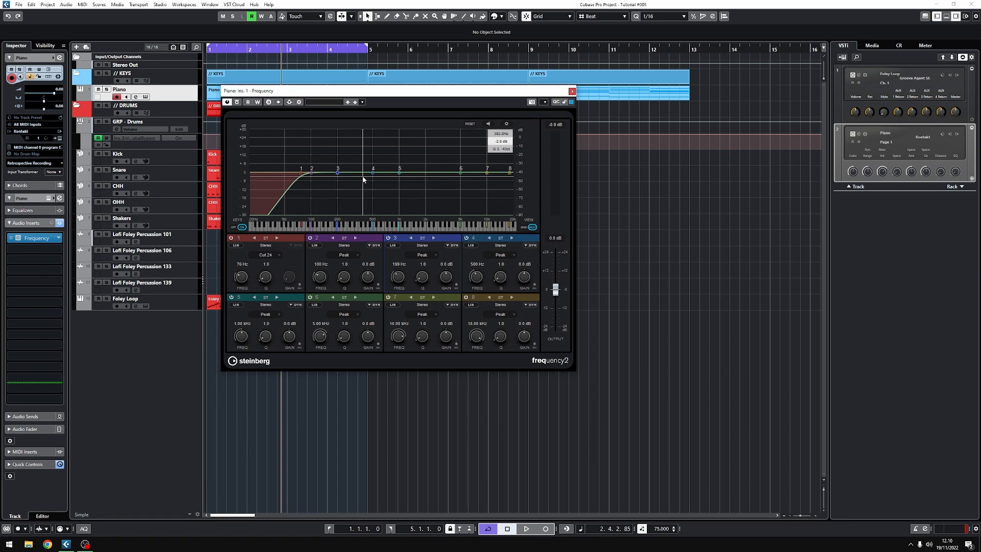
- Sweep a boosted band 3 to locate the muddy range, set it to about -2.9 dB at 201 Hz, and close the equalizer
key("space")
left_click_drag(341, 176, 321, 147)
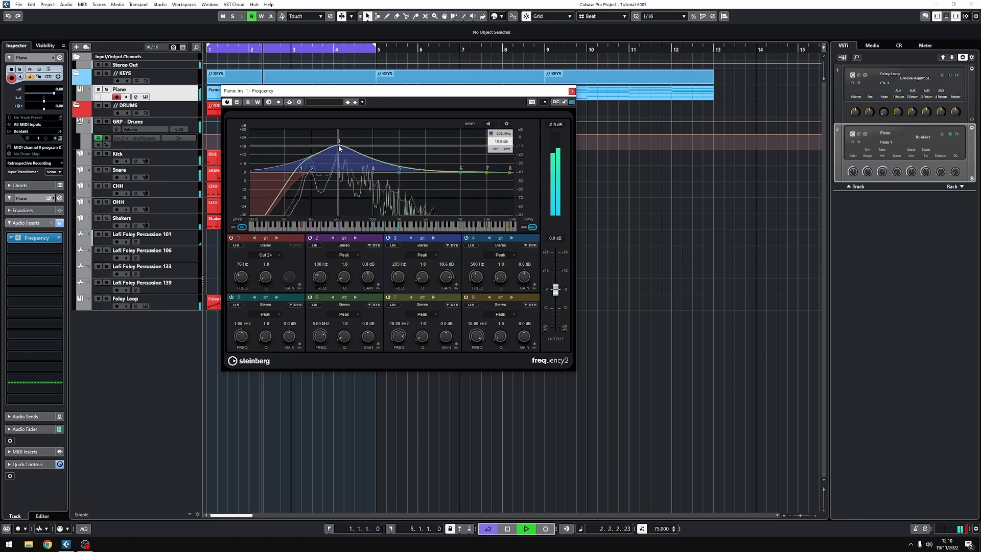
left_click_drag(366, 148, 339, 178)
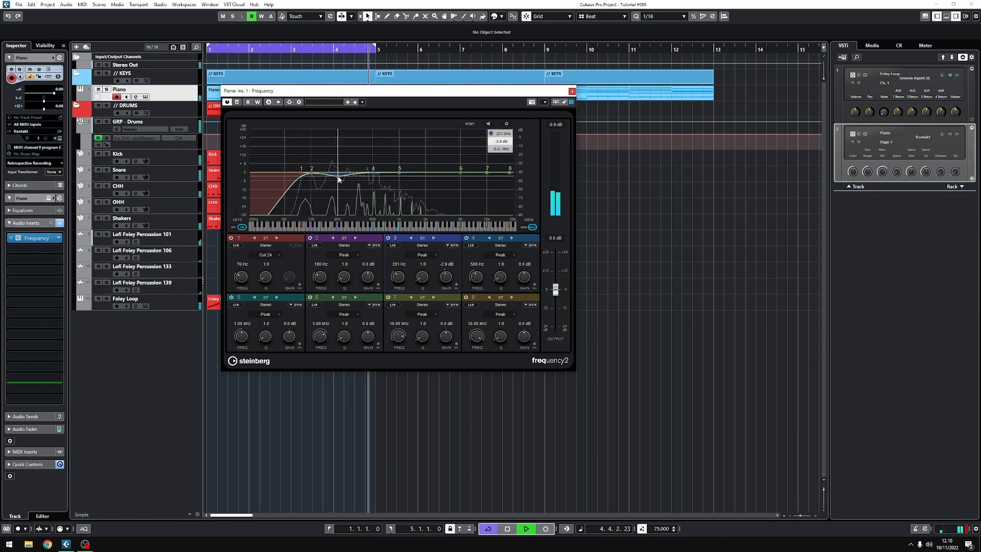
key("space")
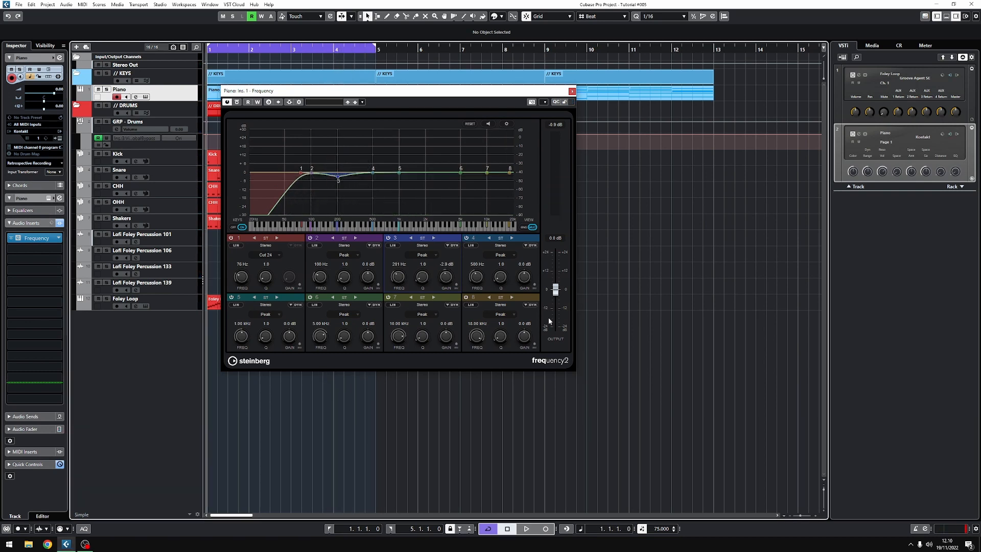
left_click(572, 91)
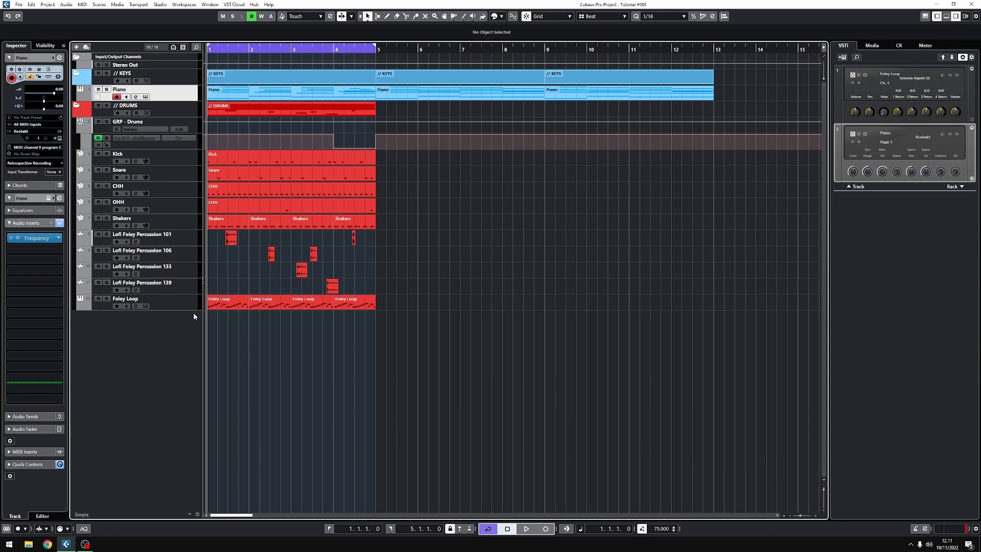
- Load the Compressor in the second audio insert slot of the Piano track
left_click(59, 250)
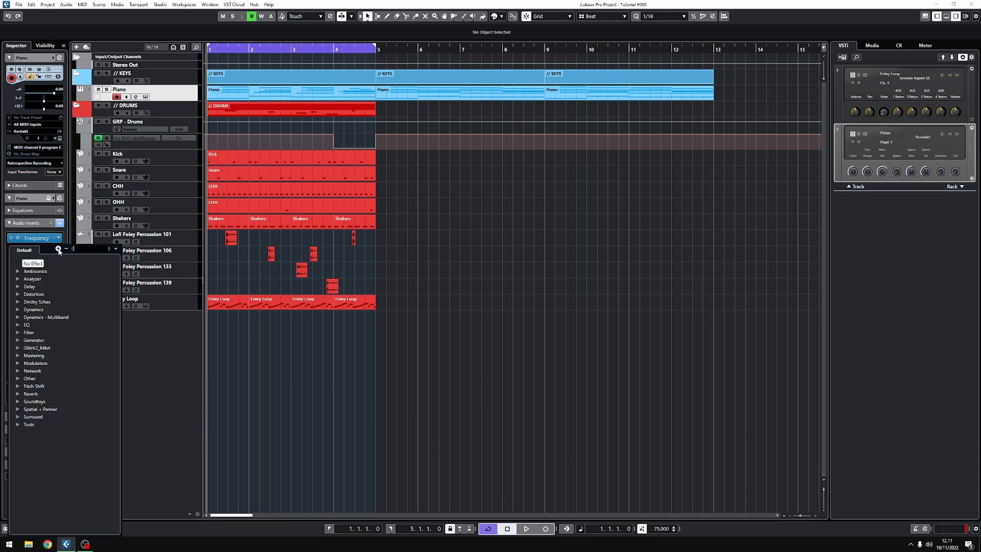
type("comp")
key("Return")
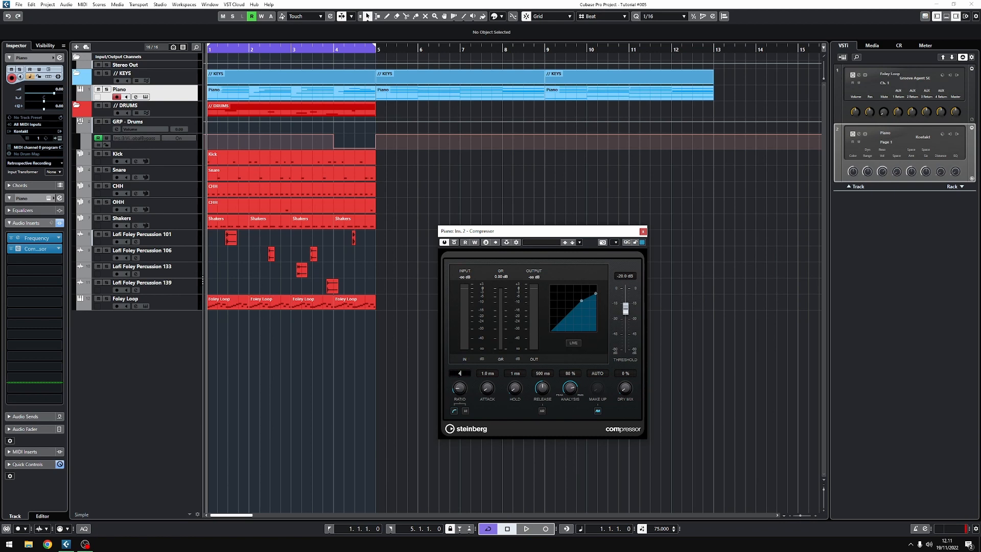
- Solo the Piano and set its compressor to 4:1 ratio, 9.5 ms attack, about 203 ms release, -27.8 dB threshold, and no auto make-up
left_click(598, 411)
key("s")
key("space")
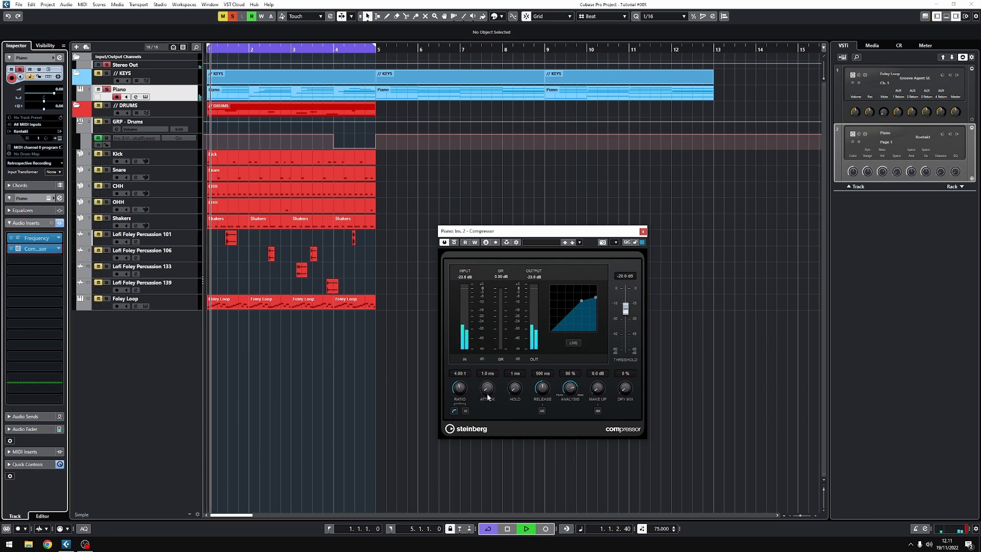
left_click_drag(487, 395, 543, 405)
left_click_drag(625, 309, 625, 323)
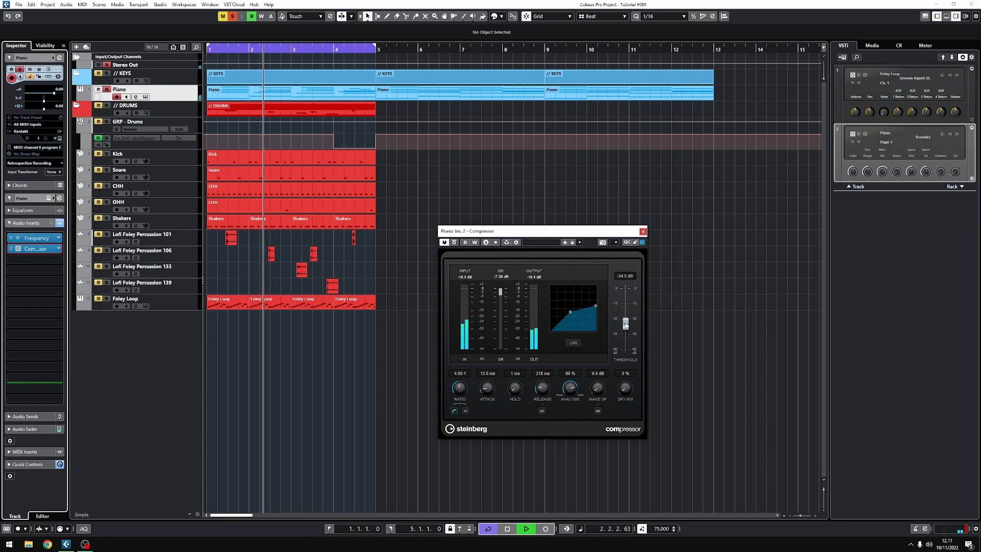
left_click_drag(542, 391, 489, 391)
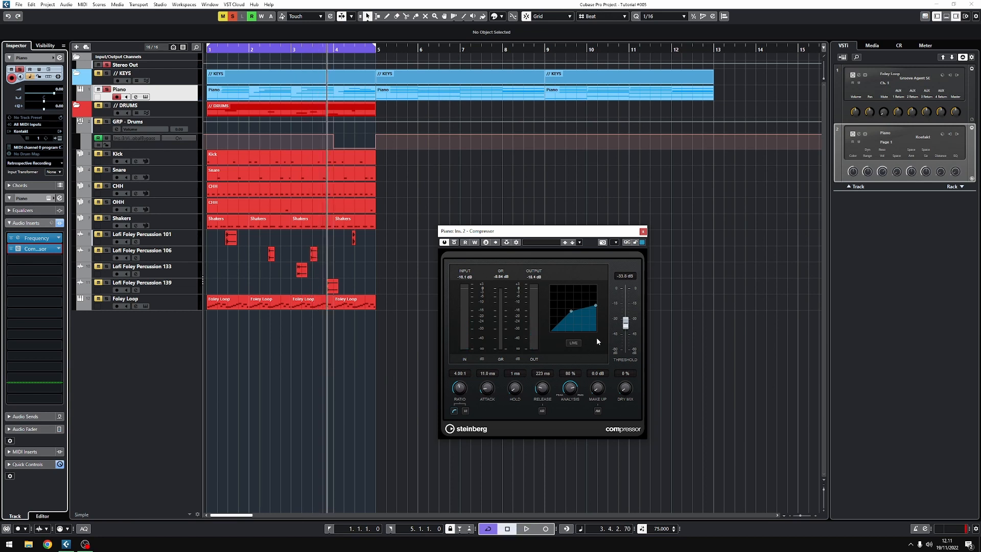
key("space")
left_click_drag(625, 324, 630, 317)
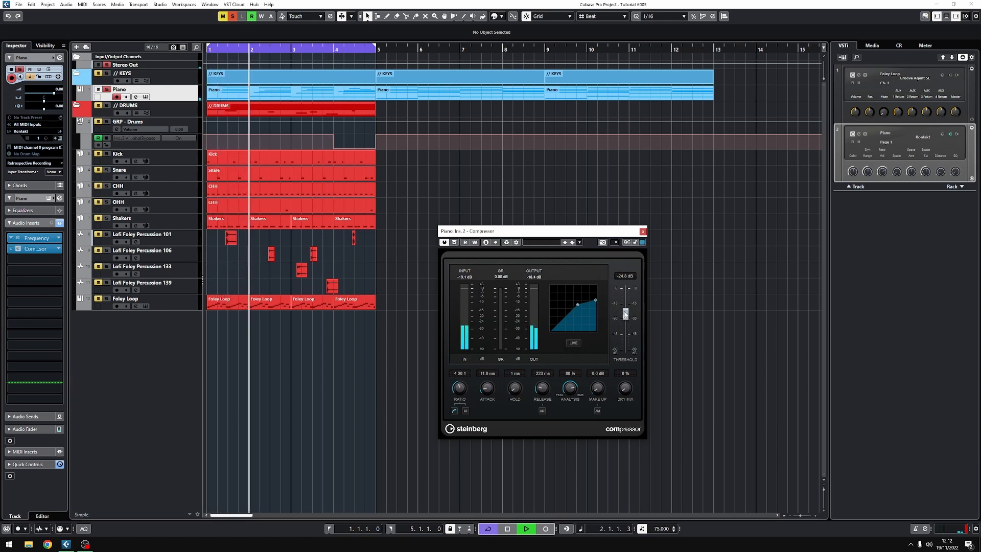
left_click_drag(625, 312, 625, 318)
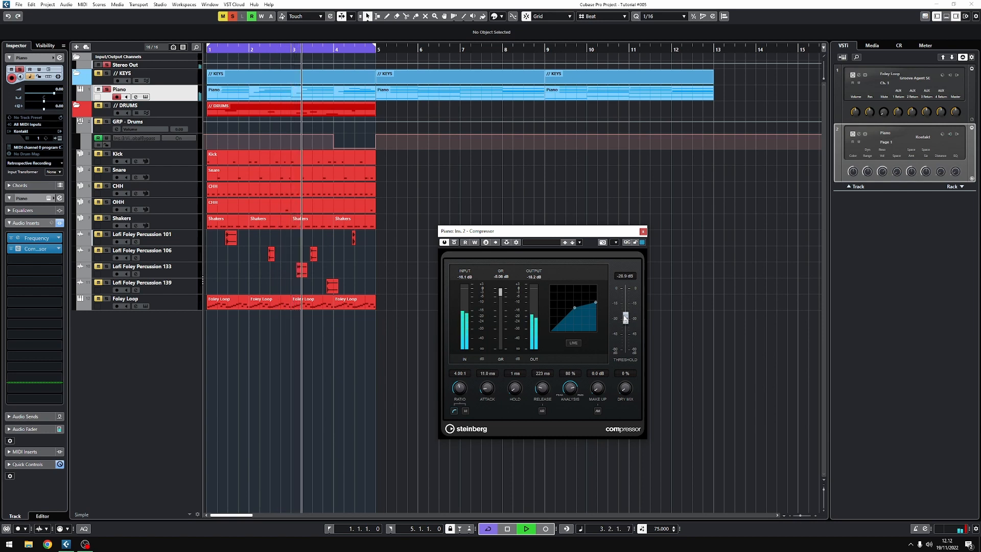
left_click_drag(543, 386, 490, 391)
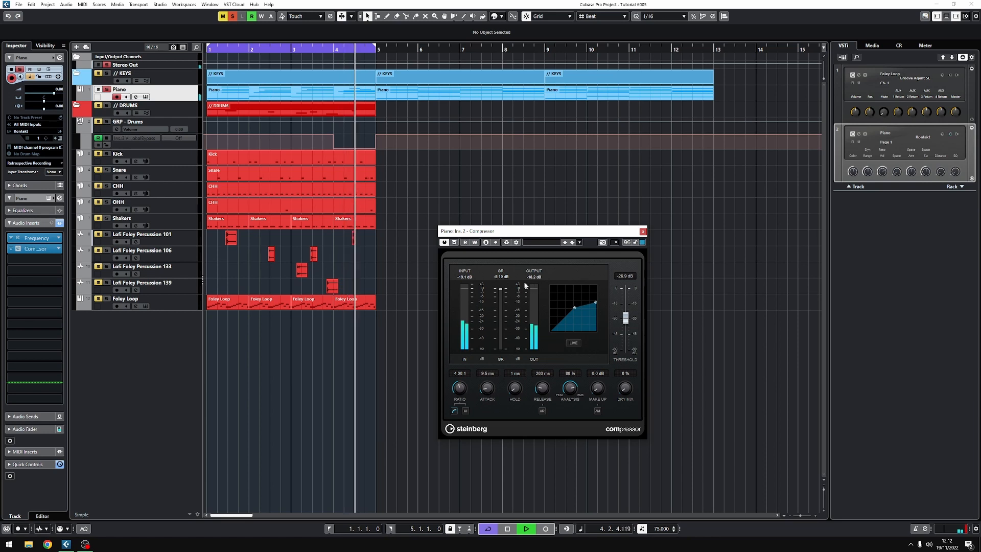
- Compare the piano with the compressor bypassed and active while the loop plays, leaving it active
left_click(455, 244)
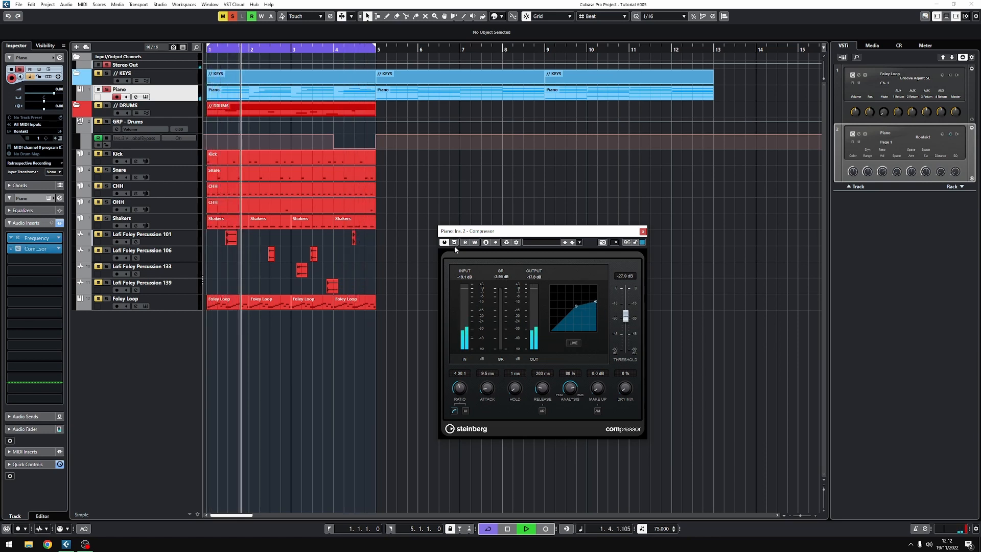
left_click(454, 244)
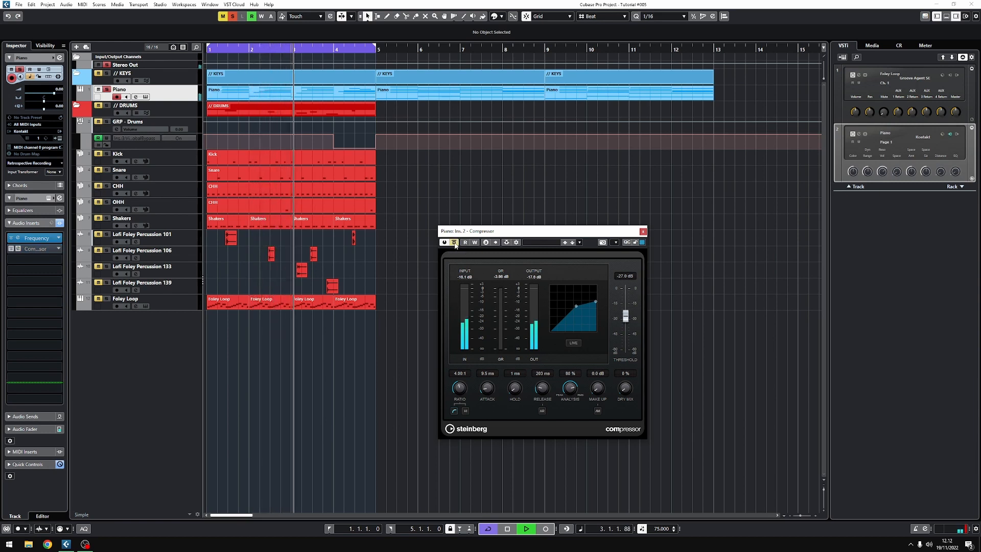
left_click(454, 243)
key("space")
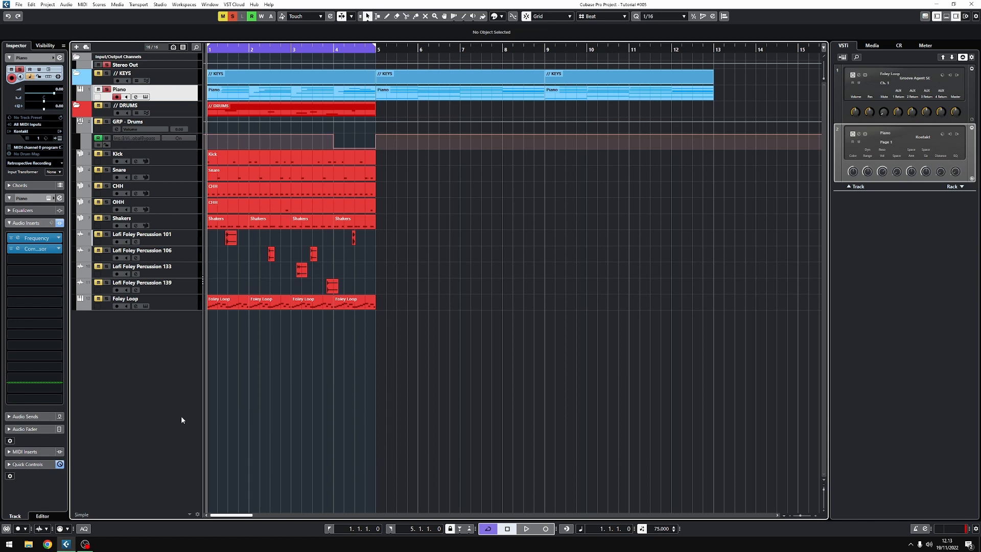
- Load Cymatics Origin in the third audio insert slot of the Piano track
left_click(54, 264)
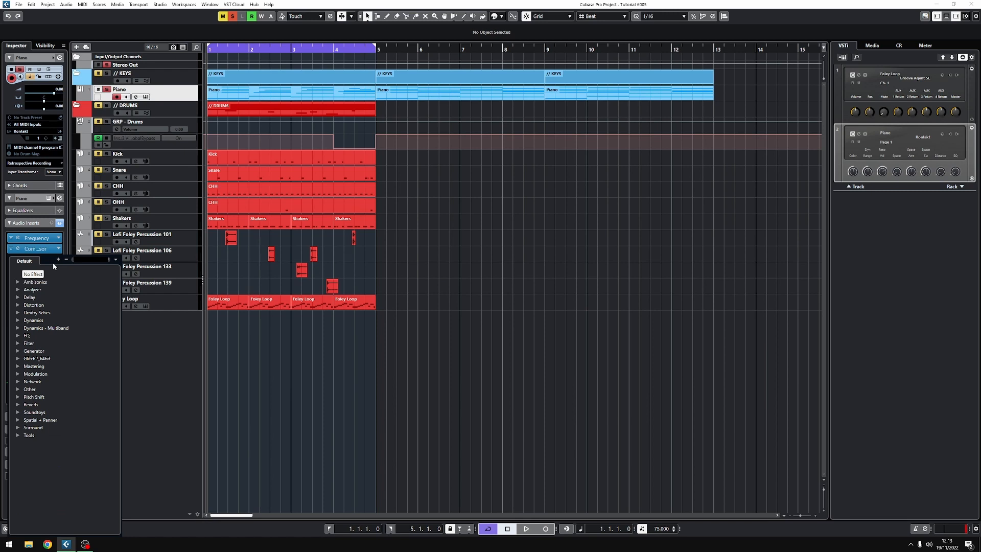
type("orig")
key("Return")
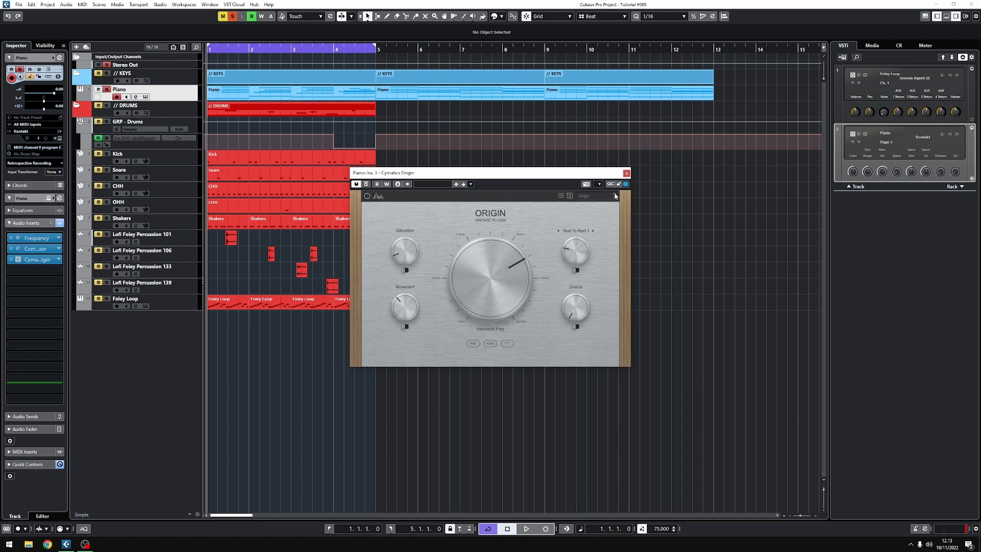
- Audition Origin's factory presets while the loop plays and load the Lofi preset
key("space")
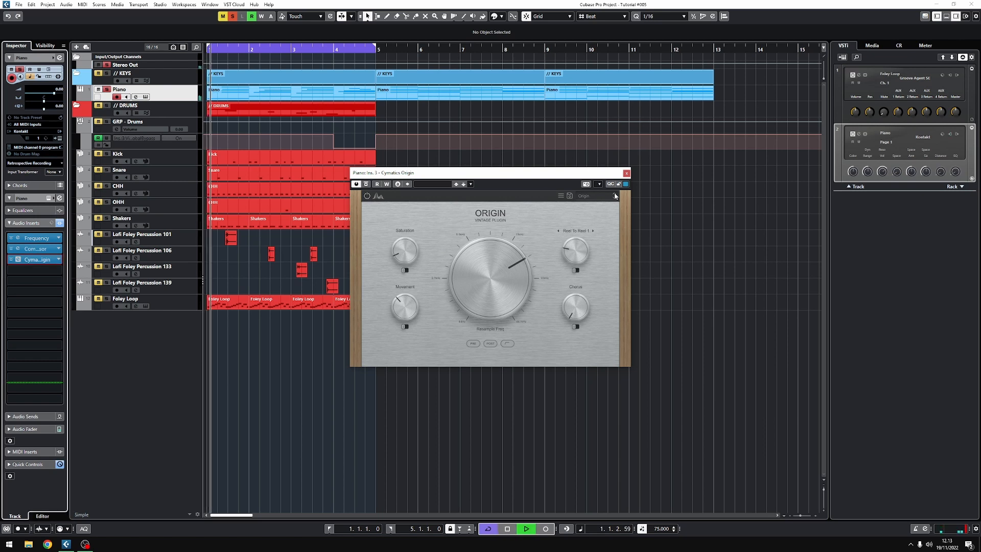
left_click(616, 196)
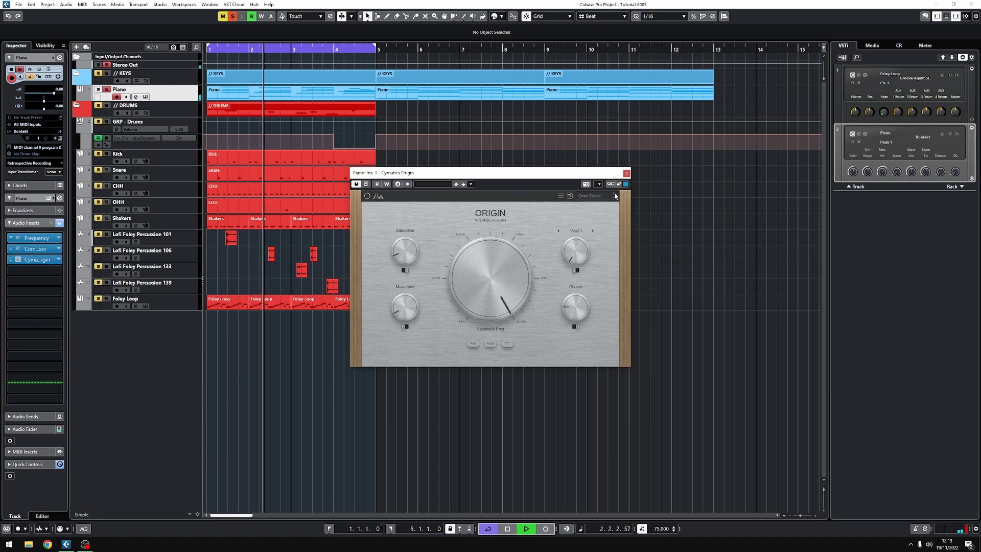
left_click(616, 196)
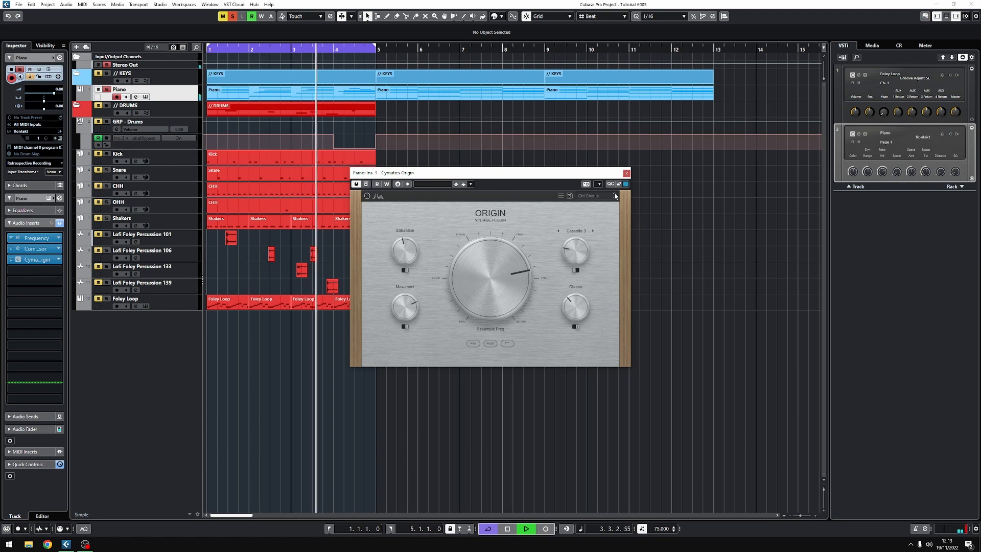
left_click(615, 195)
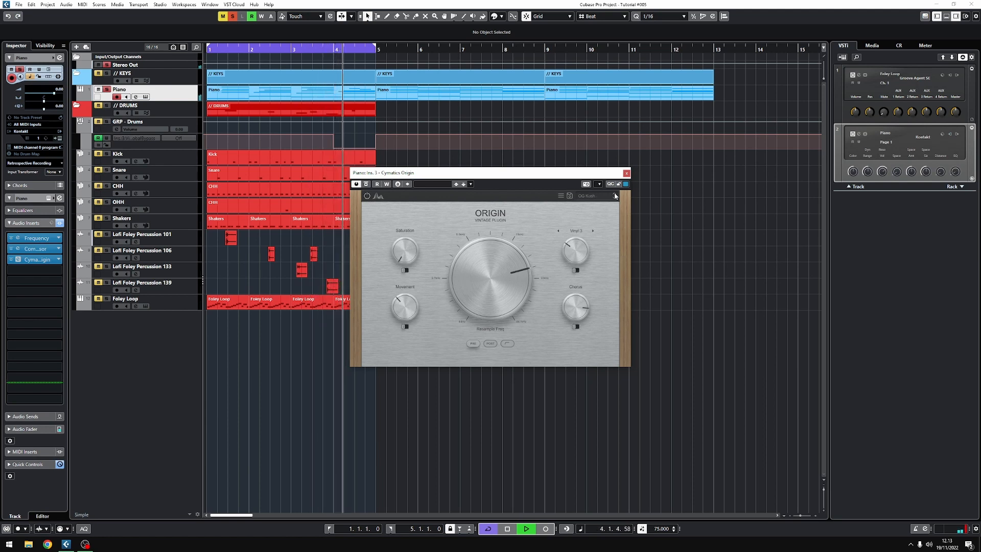
left_click(615, 195)
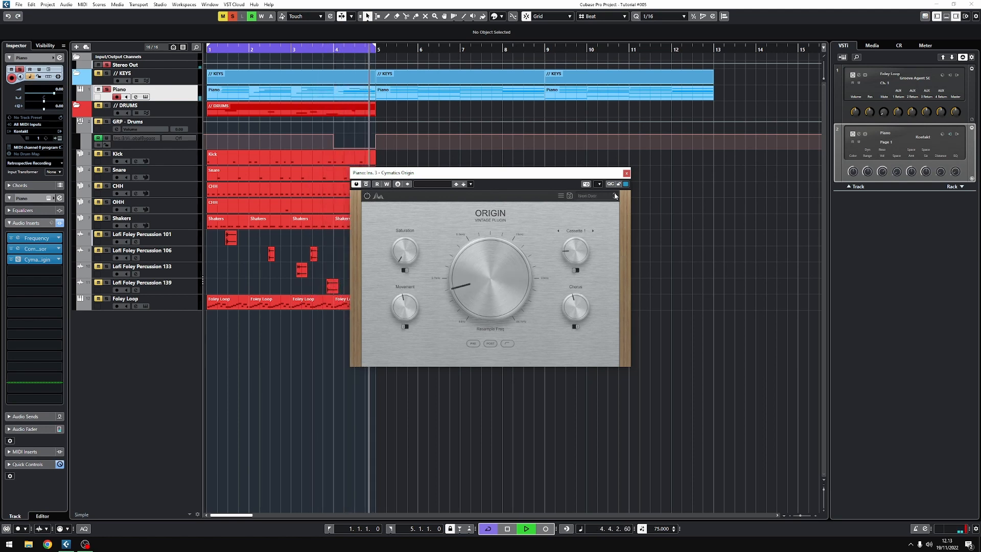
left_click(615, 196)
left_click(614, 196)
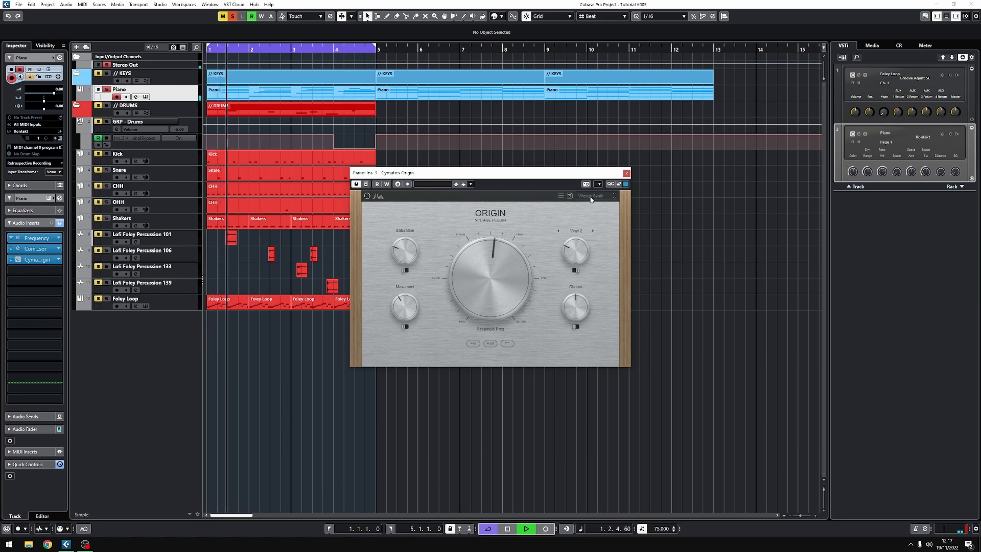
left_click(593, 196)
mouse_move(613, 209)
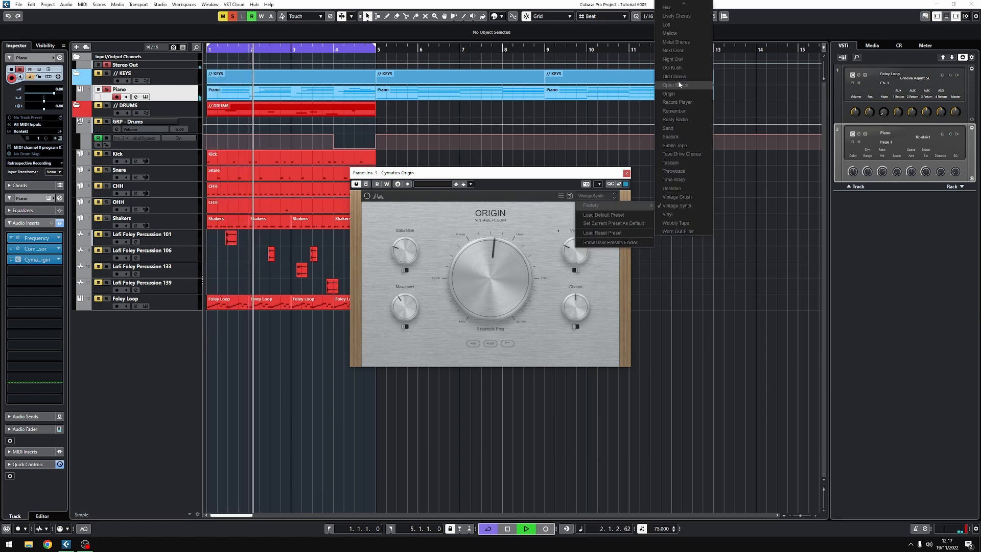
left_click(671, 26)
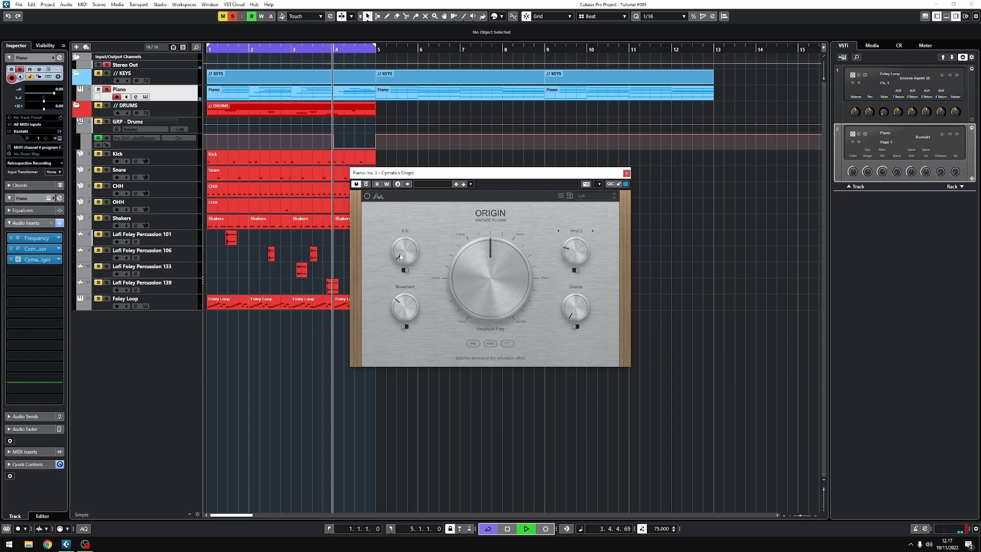
- Raise Origin's saturation to about 20%, then unsolo the Piano and play the full loop to hear it in context
mouse_move(399, 253)
left_mouse_down()
mouse_move(408, 241)
mouse_move(403, 254)
left_mouse_up()
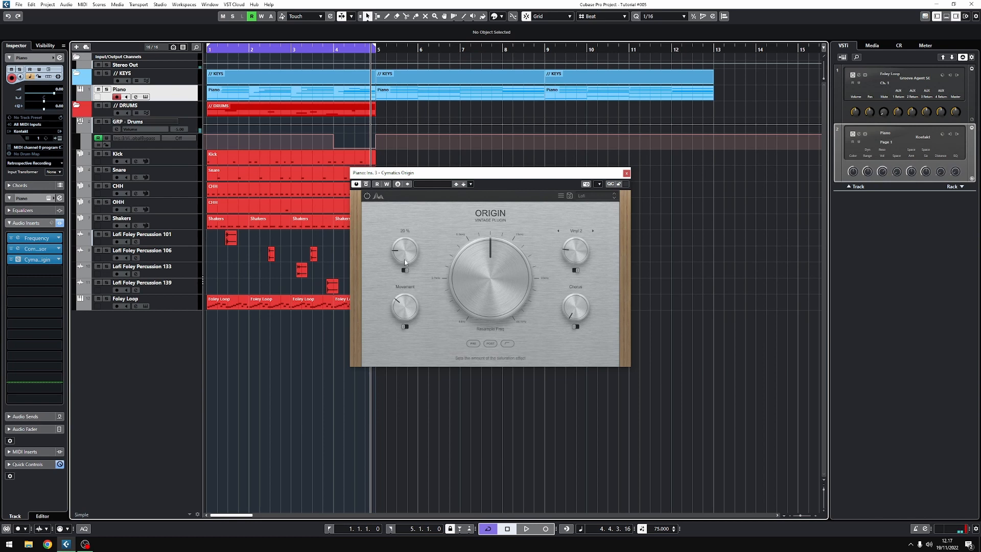
key("space")
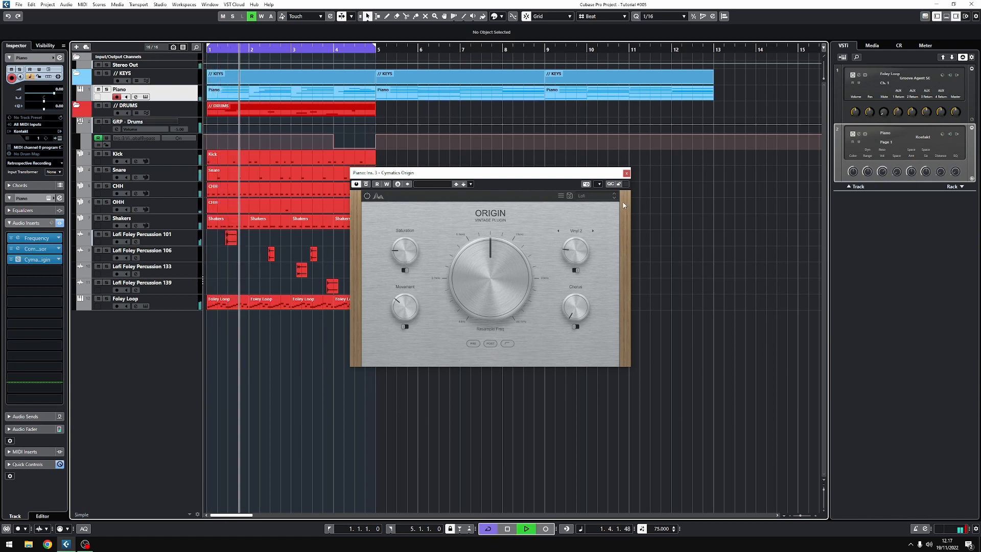
key("space")
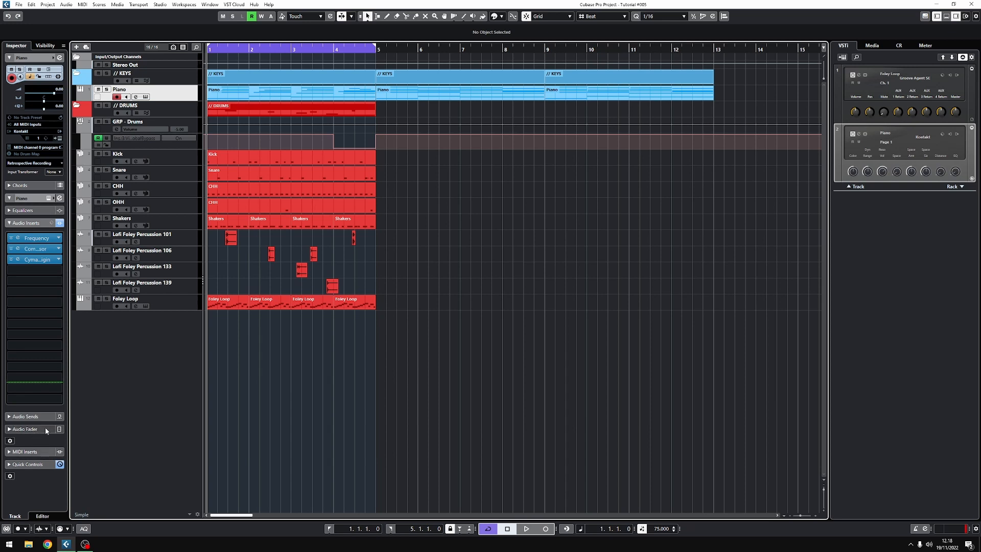
- Load a second Compressor in audio insert slot 14 of the Piano track
left_click(56, 378)
type("comp")
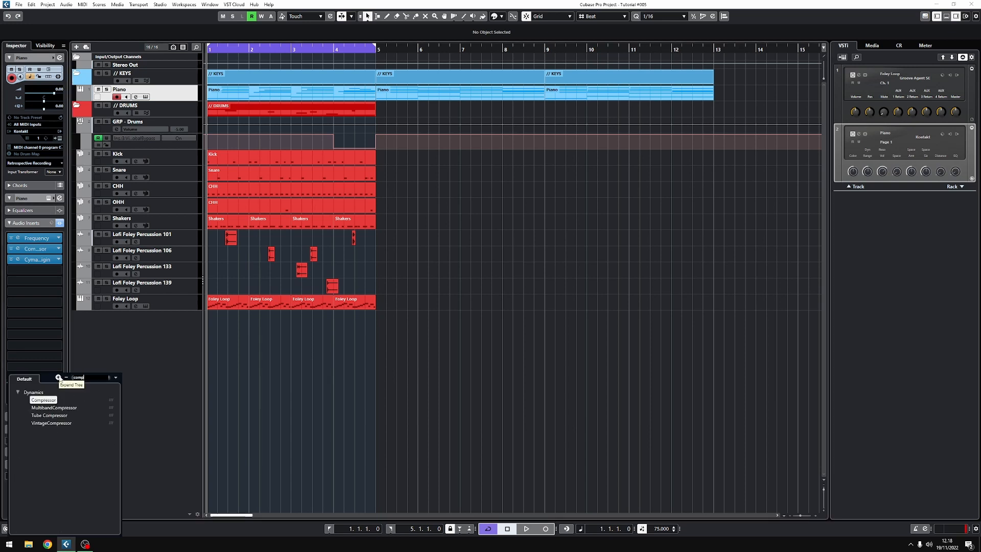
key("Return")
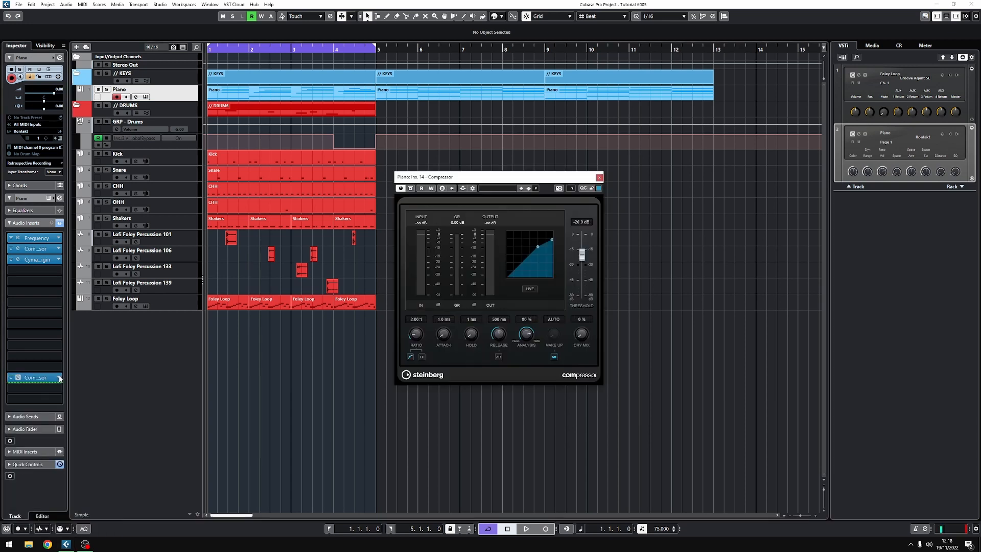
- Activate side-chaining on the slot 14 compressor and add the Kick as its side-chain source
left_click(462, 188)
left_click(473, 188)
left_click(559, 269)
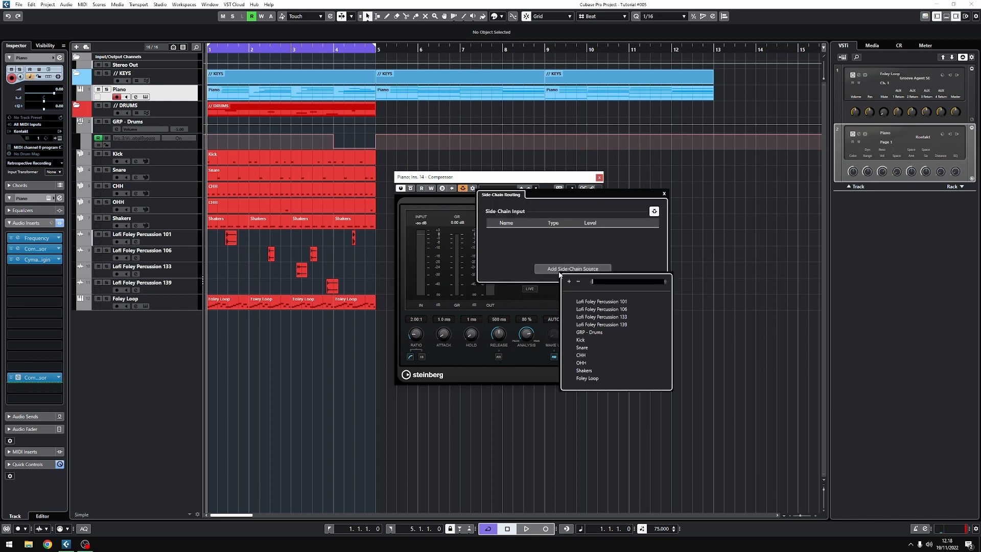
left_click(592, 340)
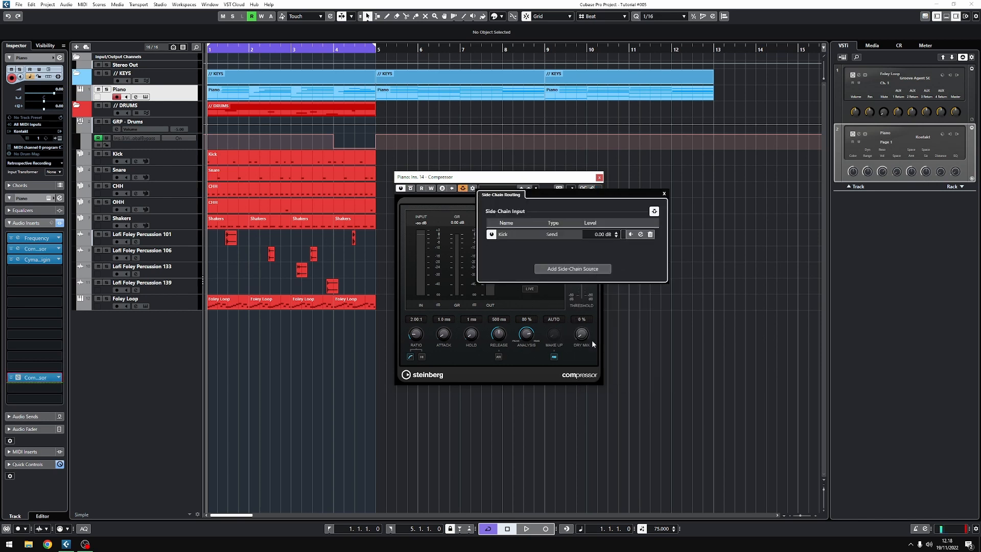
left_click(663, 194)
- Set the side-chained compressor to 4:1 ratio, about 129 ms release and about -26.8 dB threshold, with auto make-up gain off
type("4")
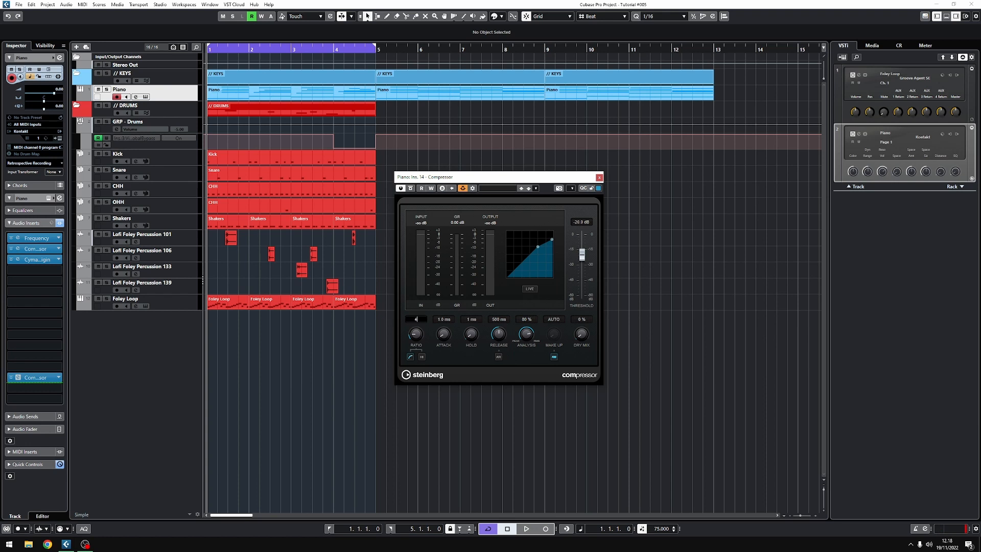
key("Return")
left_click_drag(497, 335, 499, 340)
left_click(498, 356)
left_click(553, 356)
key("space")
left_click_drag(582, 254, 585, 263)
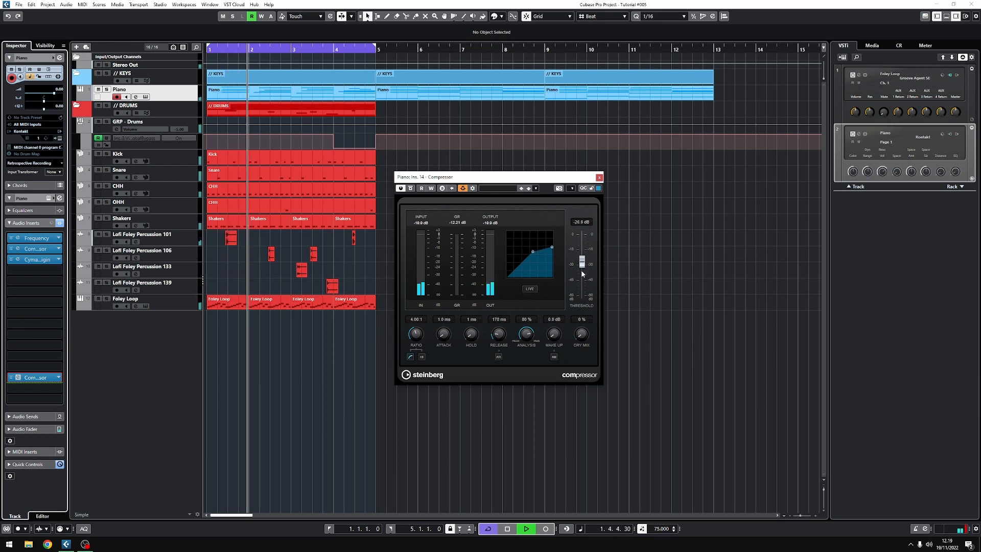
left_click_drag(497, 334, 498, 342)
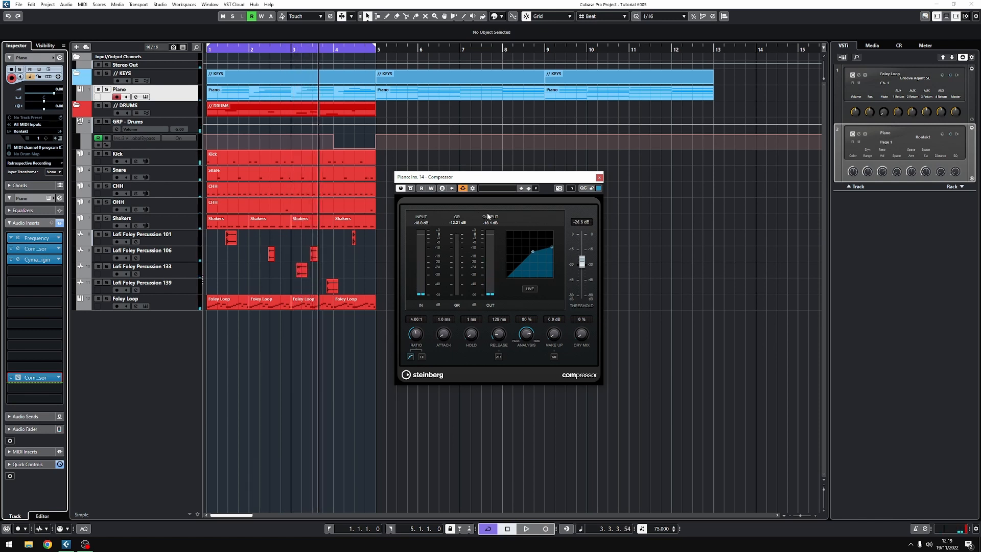
- Solo the Kick with the Piano and refine the side-chained compressor to about -28 dB threshold and 109 ms release during playback
left_click(106, 153)
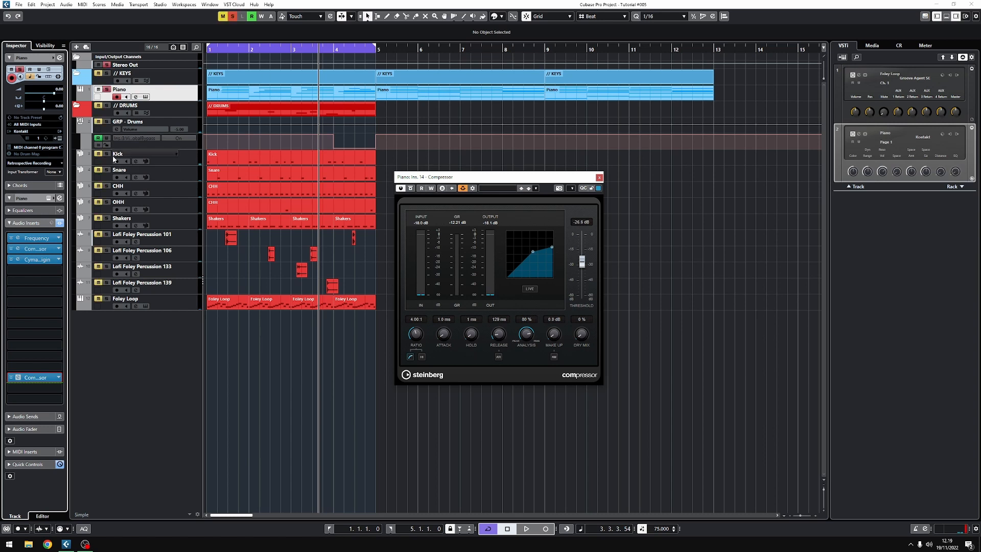
key("space")
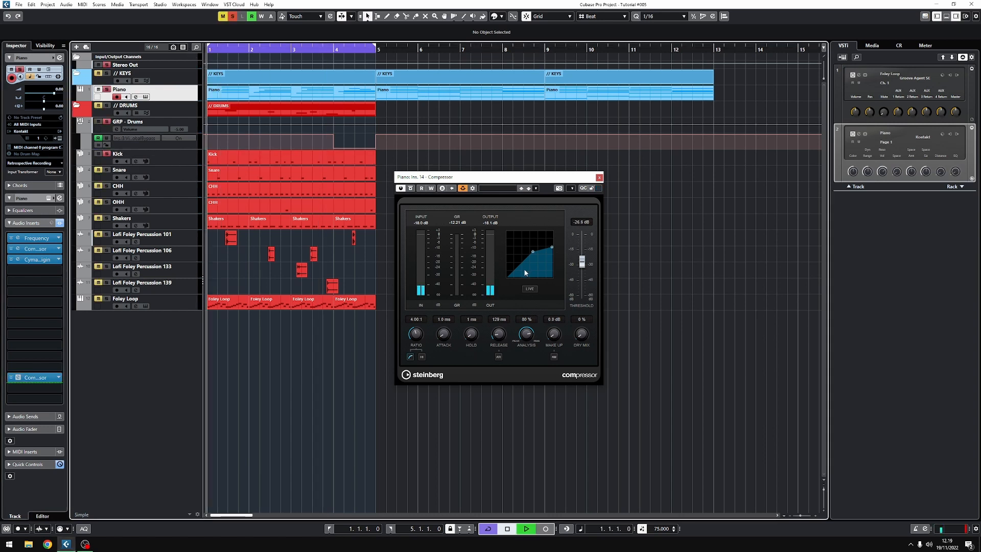
left_click_drag(582, 259, 584, 269)
left_click_drag(493, 340, 493, 343)
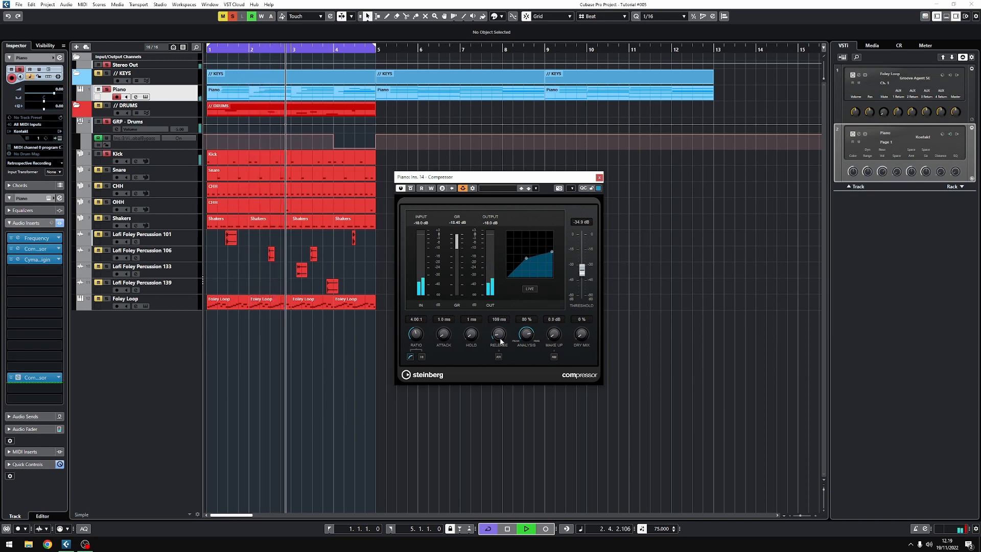
left_click_drag(584, 270, 583, 265)
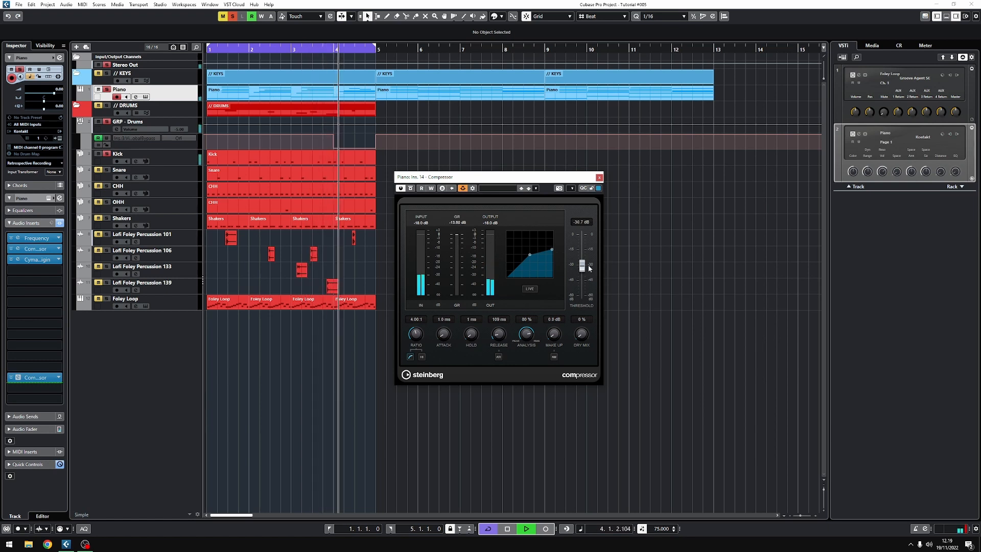
left_click_drag(582, 266, 582, 264)
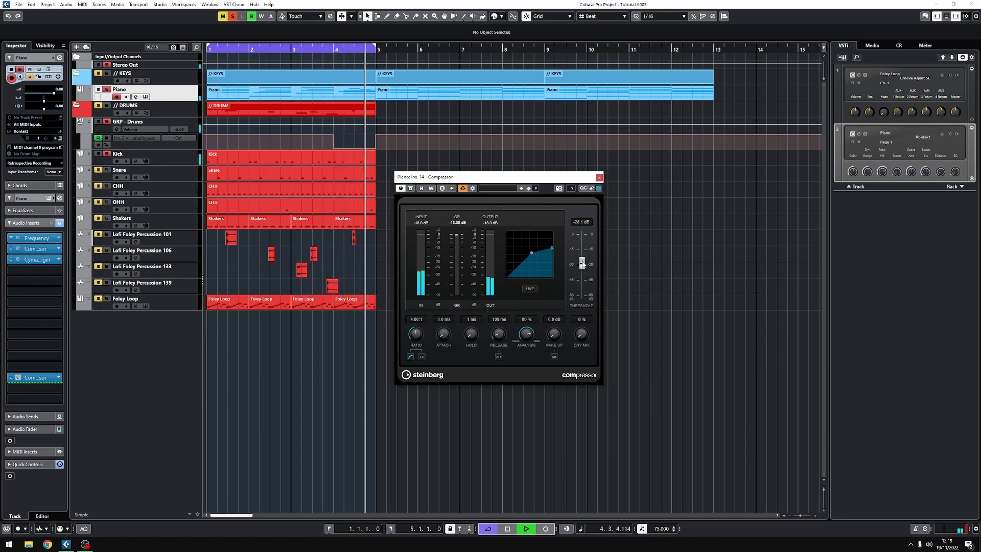
key("space")
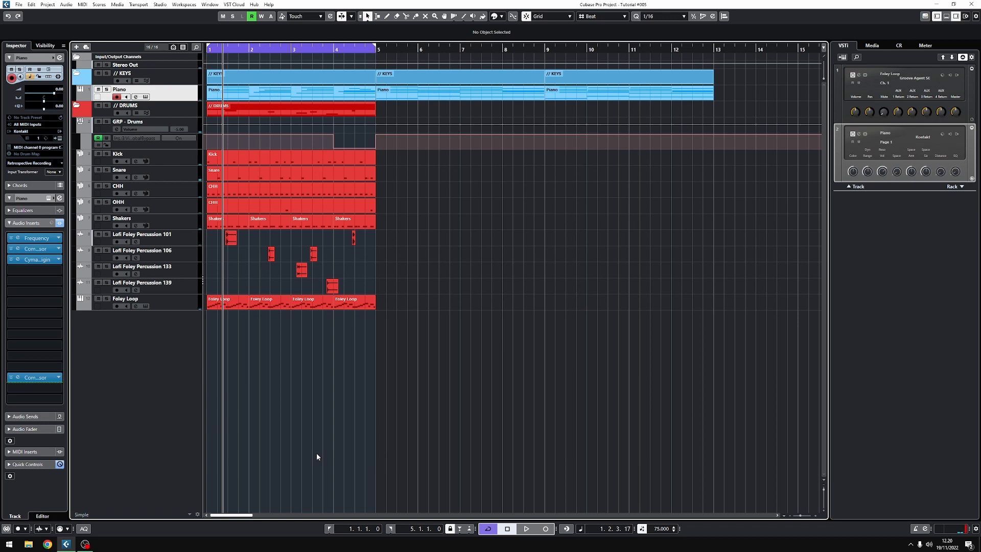
- Stop playback and add an instrument track using Scaler 2 with its audio output set to Stereo Out
key("space")
key("h")
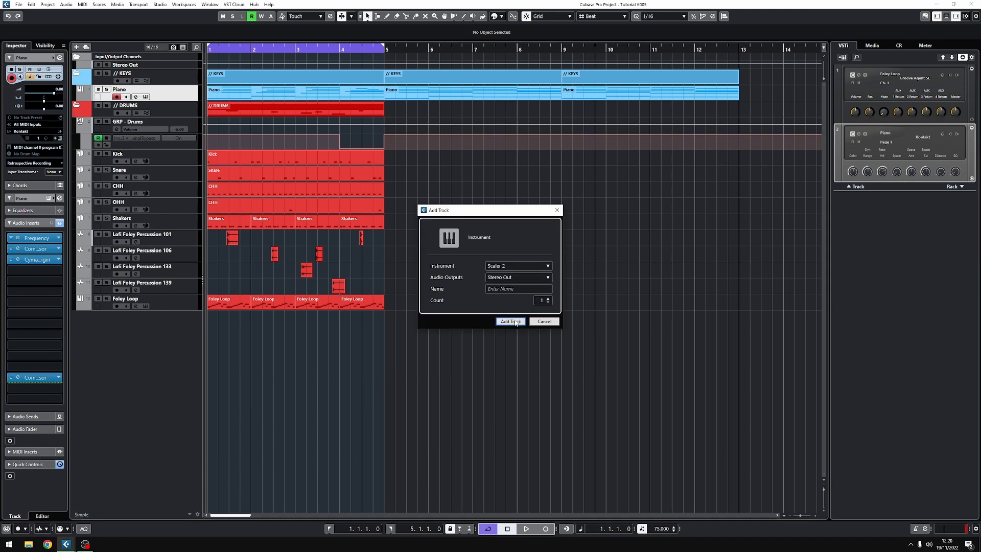
left_click(517, 322)
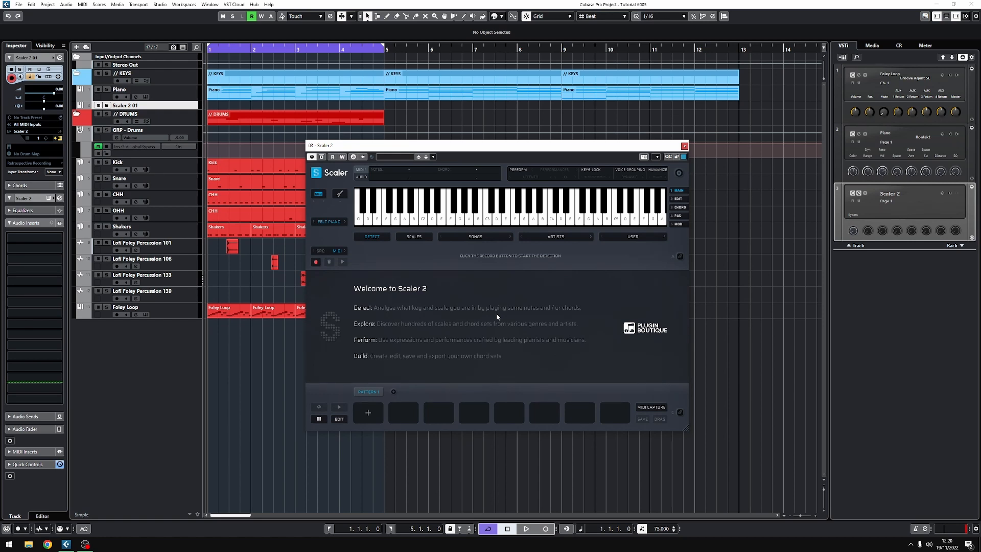
- Load the Neo Soul 1 song chord set in Scaler 2 and turn on MIDI binding for its section A chords
left_click(486, 237)
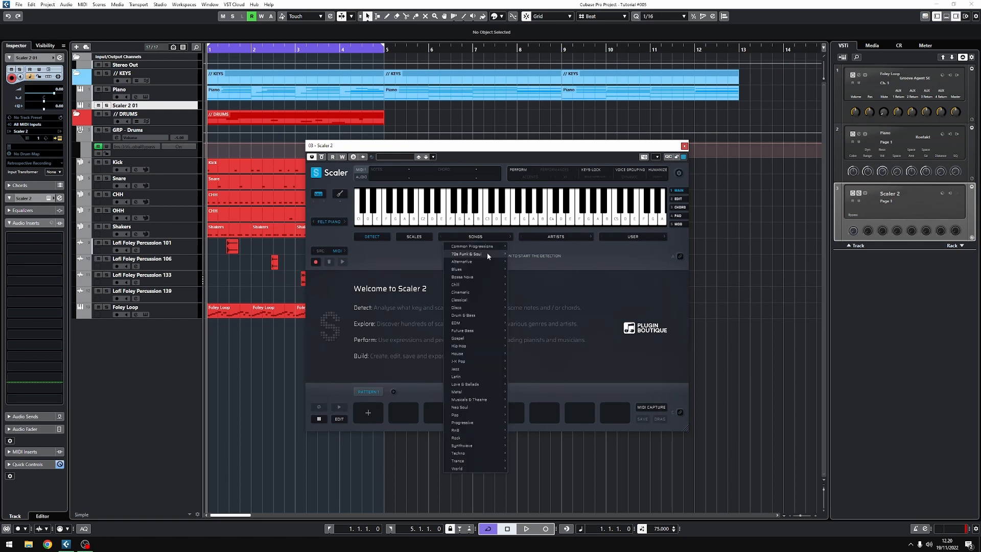
mouse_move(468, 277)
mouse_move(489, 338)
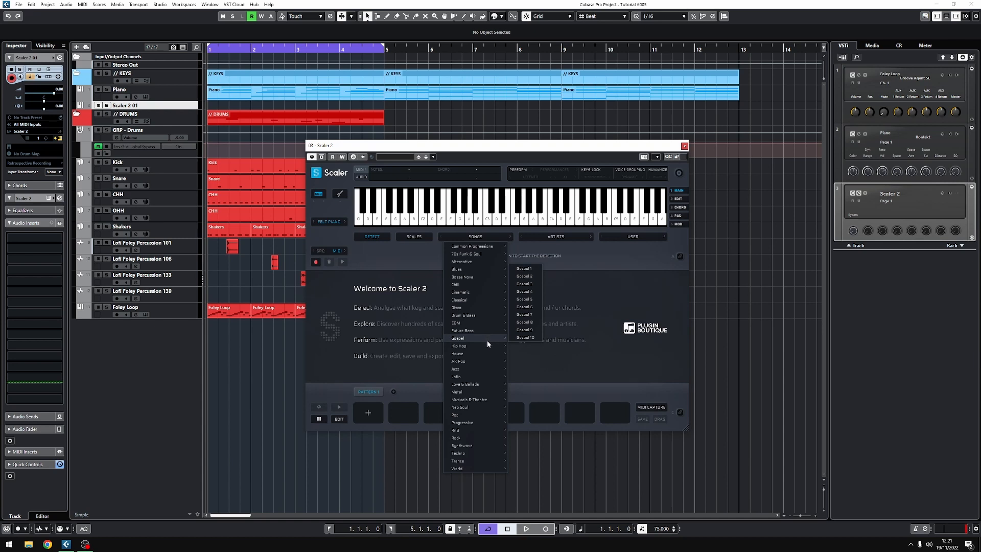
mouse_move(479, 368)
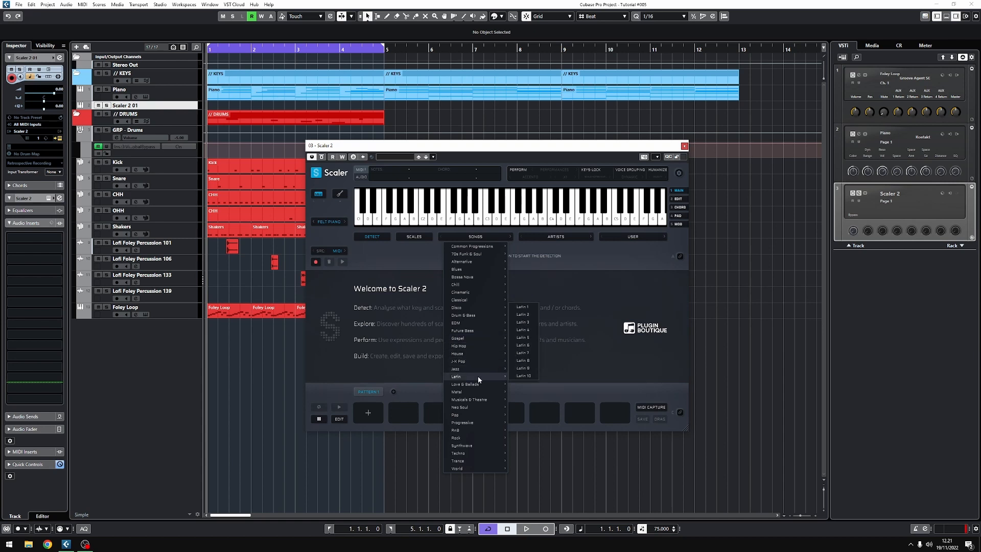
mouse_move(480, 415)
left_click(513, 400)
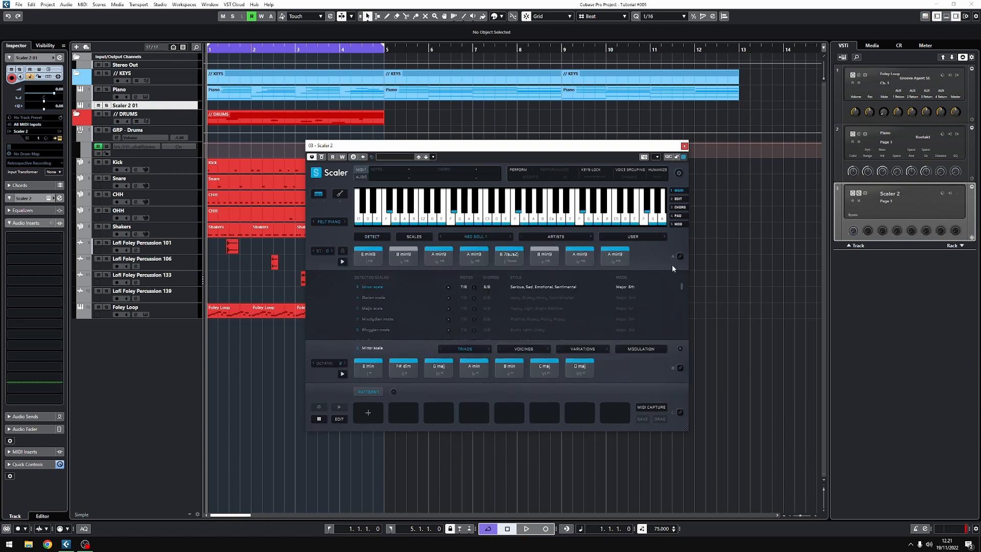
left_click(680, 257)
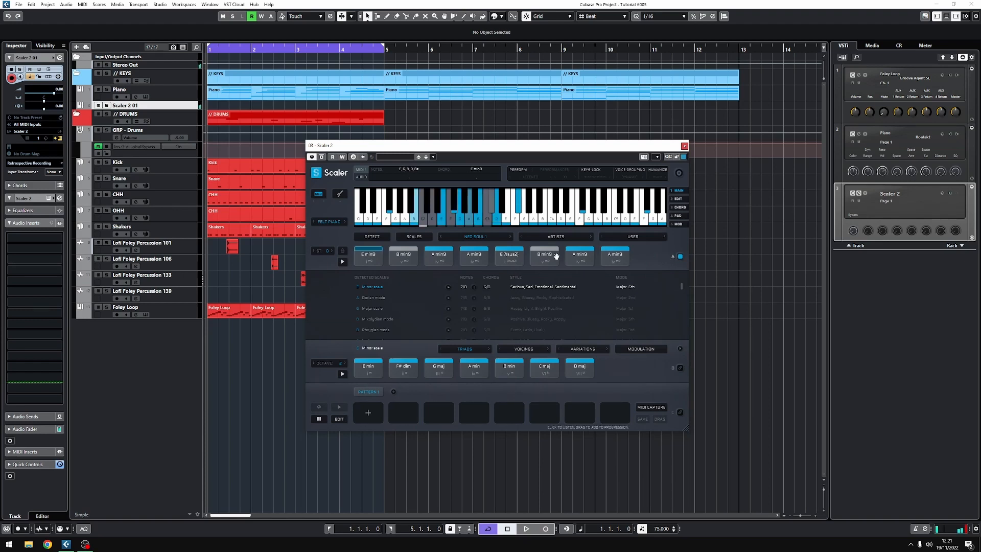
- Audition further song chord sets in Scaler 2, settle on Acid Jazz and close the plug-in window
left_click(511, 236)
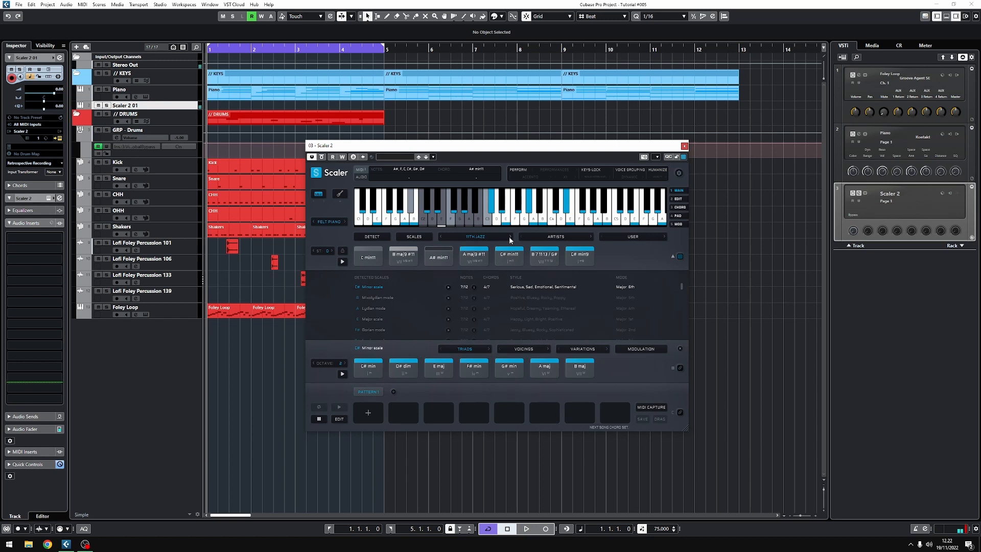
left_click(510, 236)
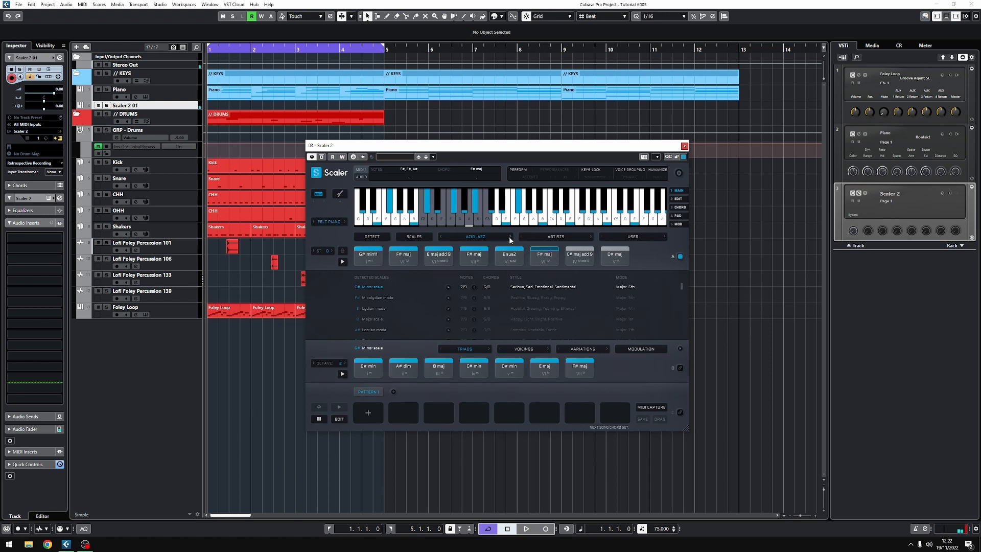
left_click(685, 146)
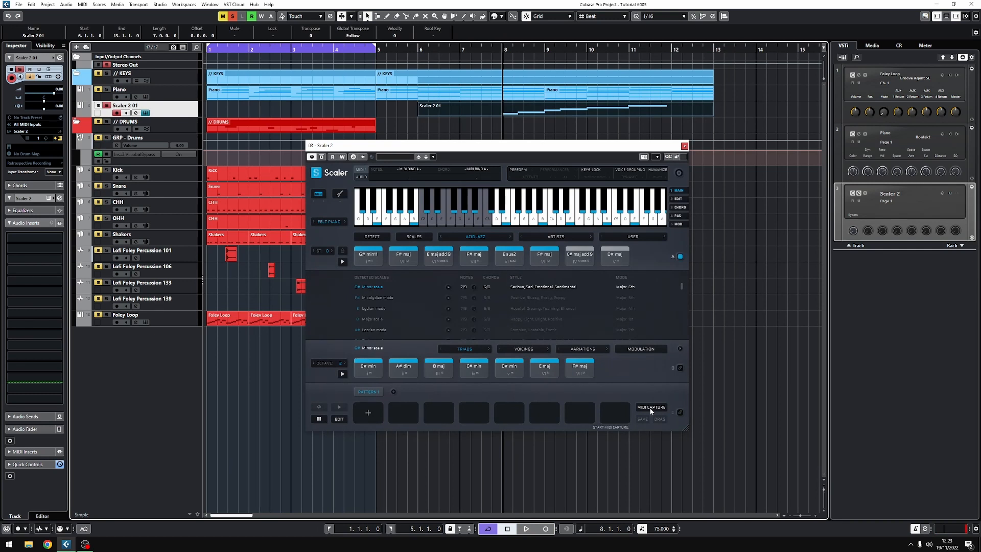
- Capture Scaler 2's MIDI while playing from bar 8, place the capture on the Piano track at bar 13 and play it
left_click(651, 408)
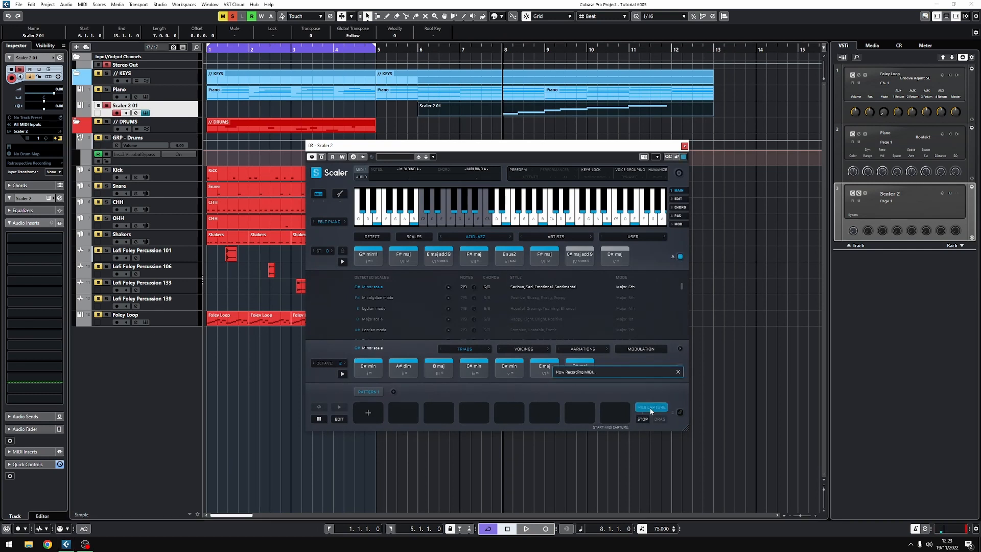
key("space")
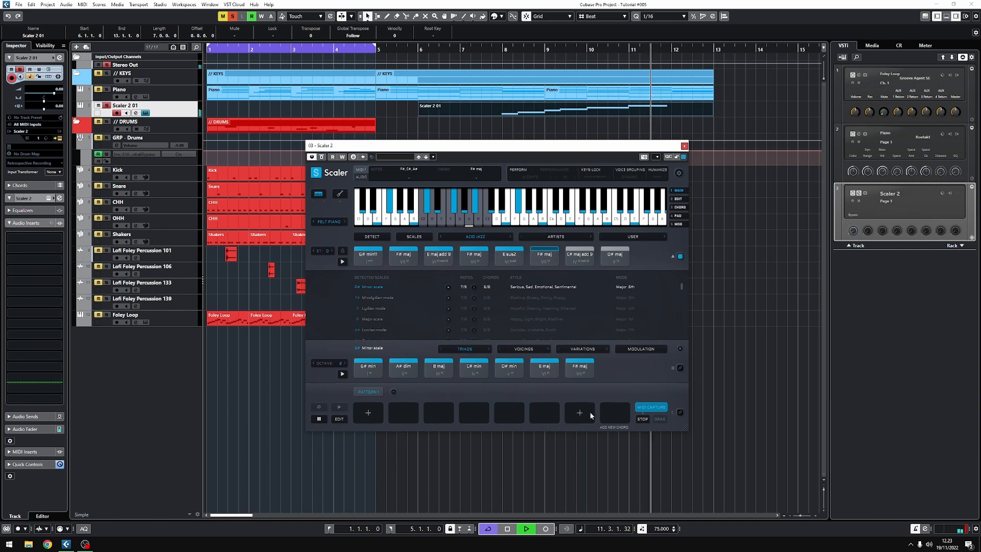
key("space")
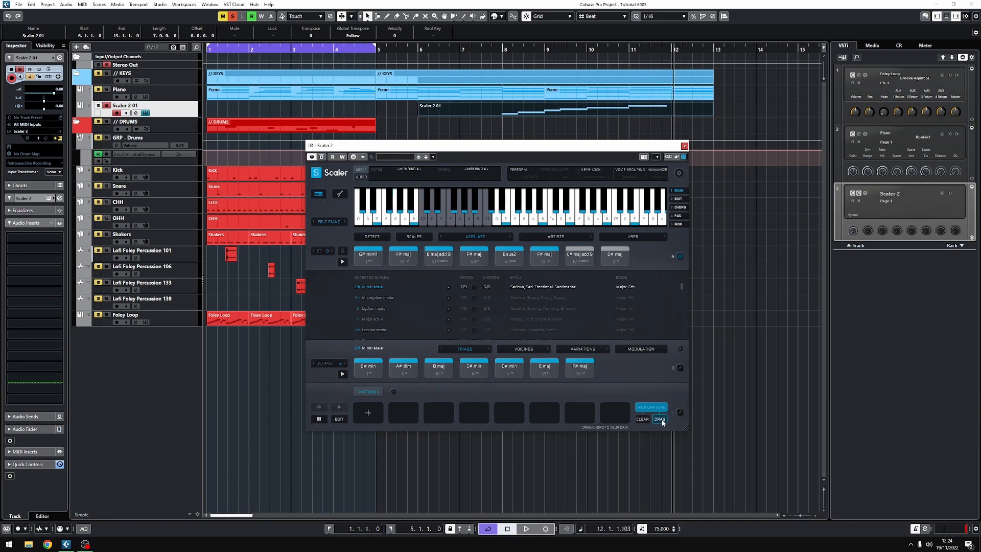
left_click_drag(662, 422, 739, 97)
key("space")
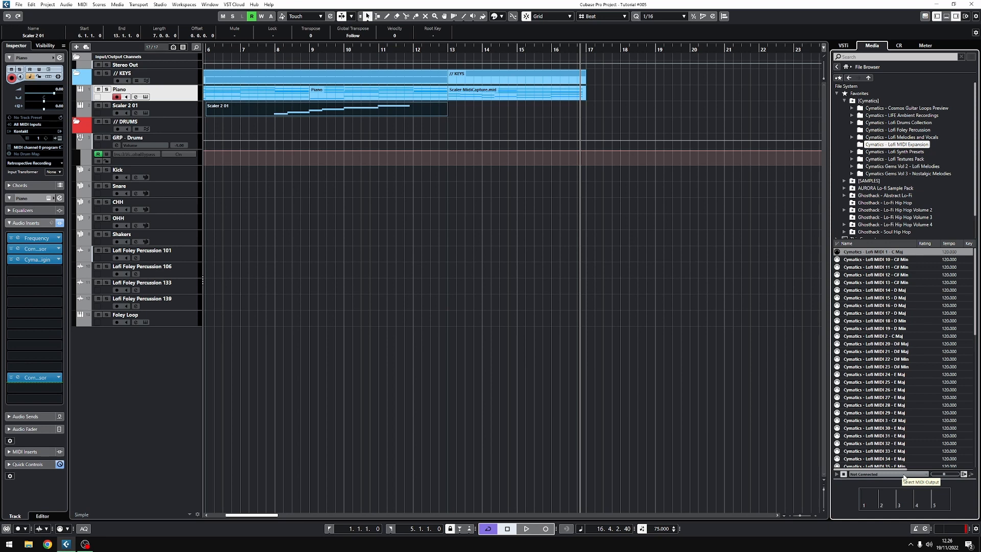
- Set the media preview's MIDI output to Piano - Event Input and audition Cymatics - Lofi MIDI 14 - D Maj and 2 - C Maj
left_click(903, 476)
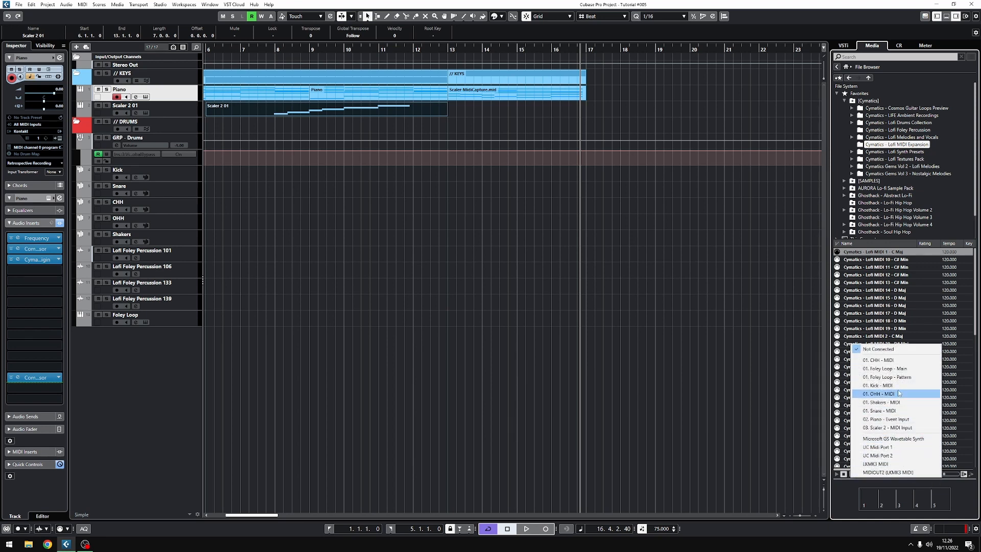
left_click(897, 419)
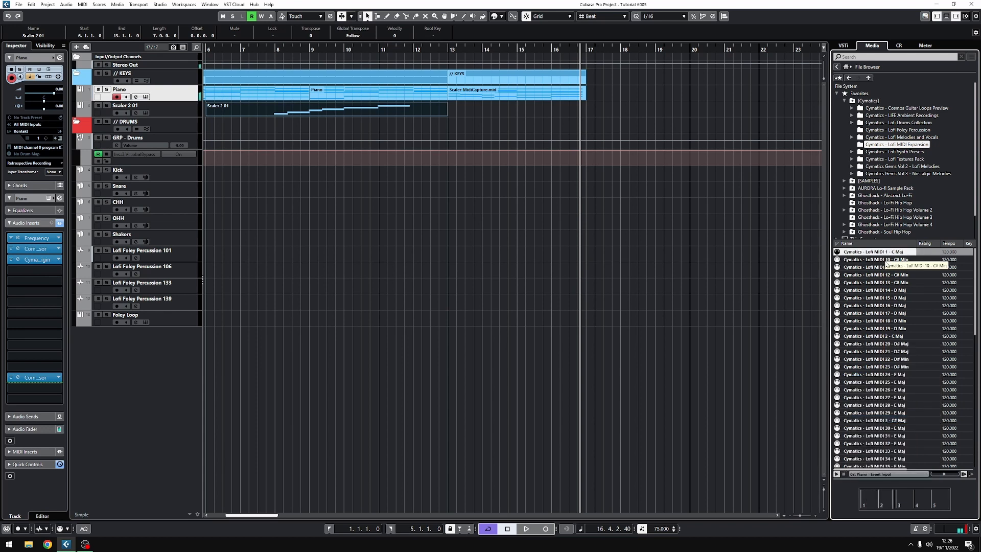
left_click(886, 291)
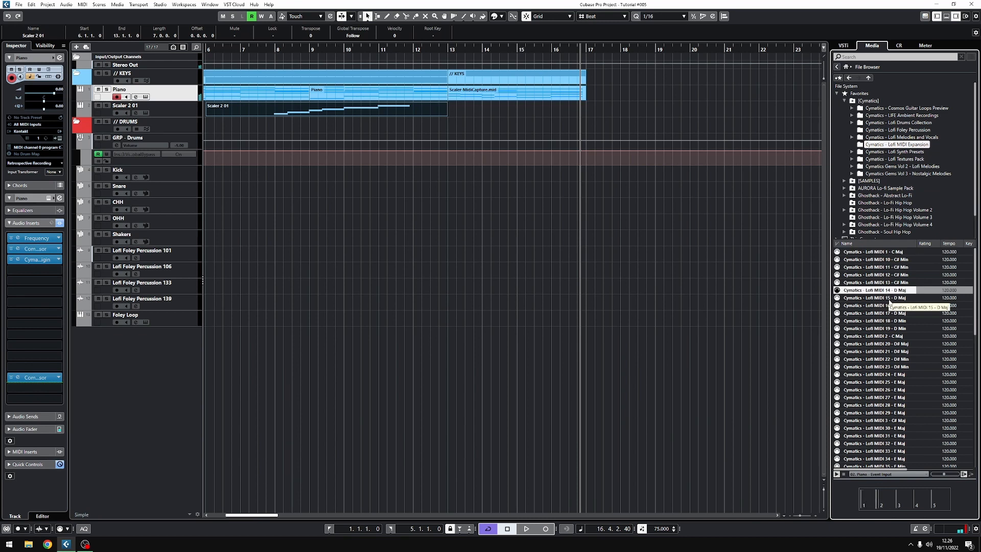
left_click(886, 336)
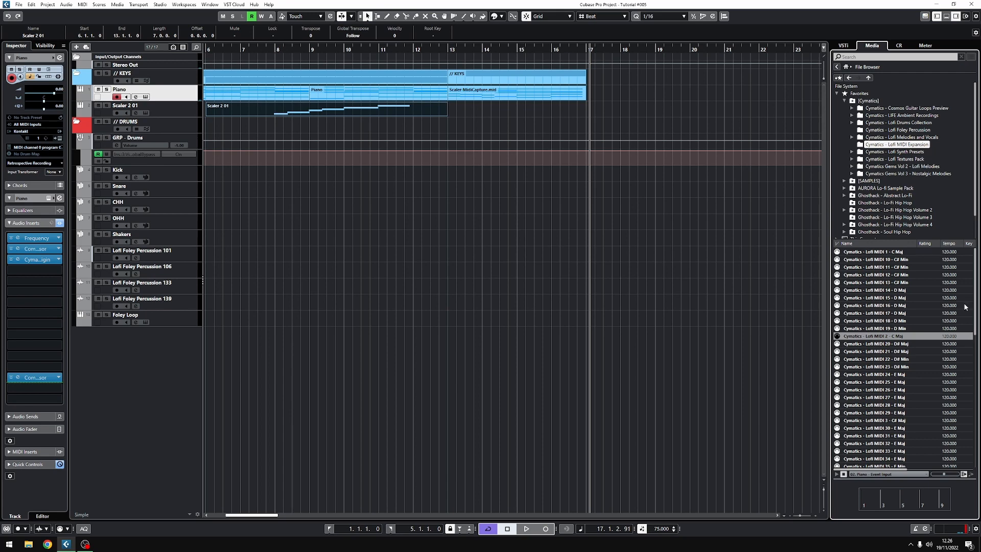
- Place Cymatics - Lofi MIDI 2 - C Maj on the Piano track at bar 18 and play its chords in the Key Editor
left_click_drag(910, 338, 627, 89)
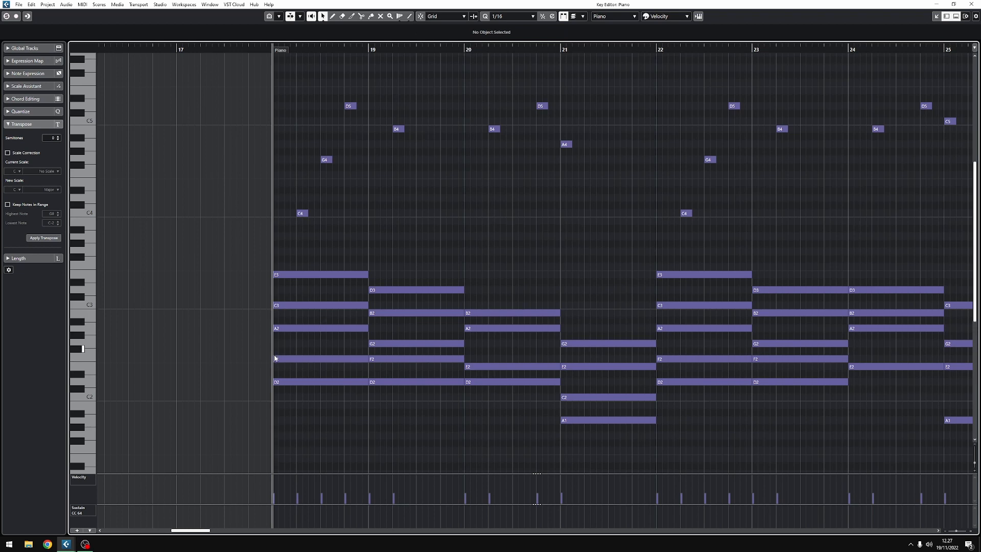
left_click_drag(273, 358, 277, 275)
key("space")
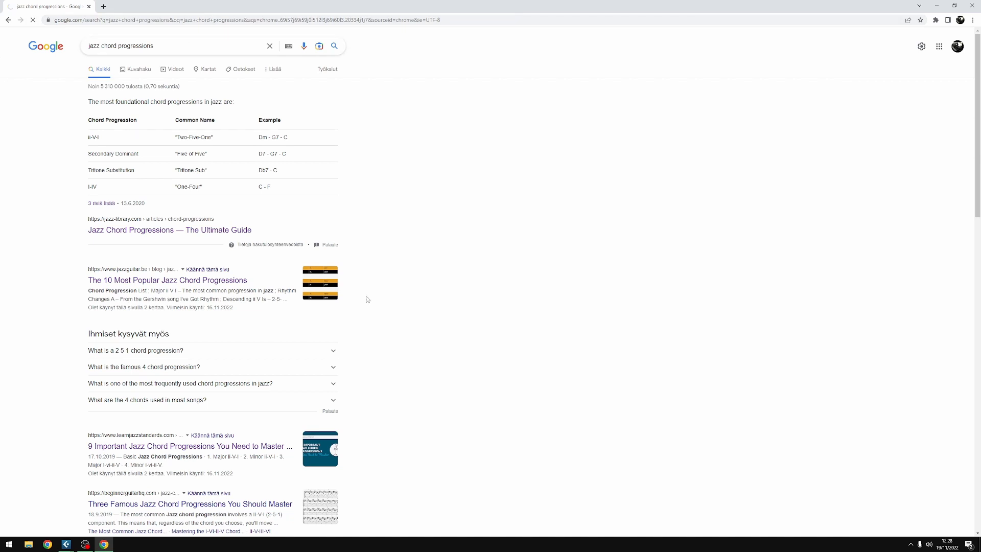
- Switch to the browser and read the V-I and ii-V sections of the jazz-library.com chord progressions article
scroll(659, 316, "down", 15)
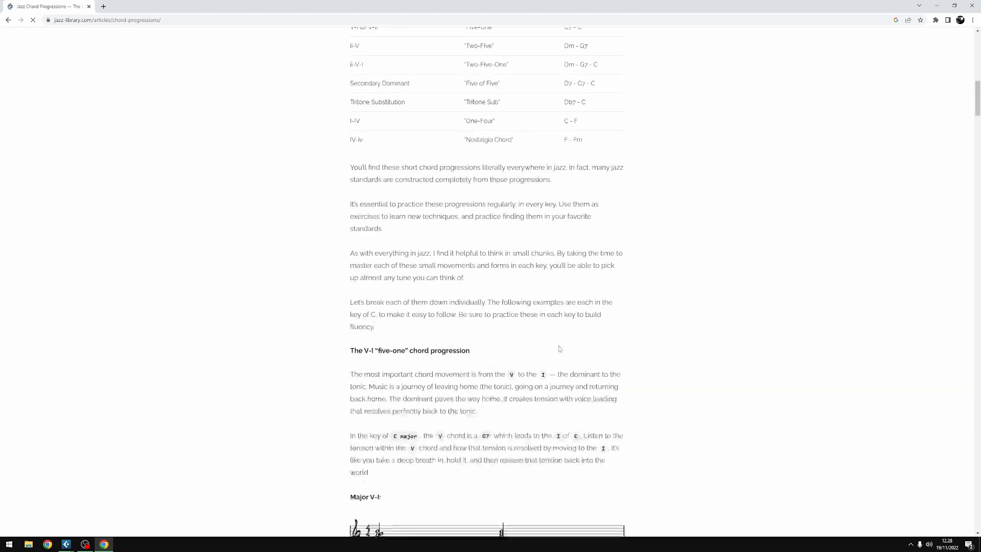
scroll(559, 349, "down", 6)
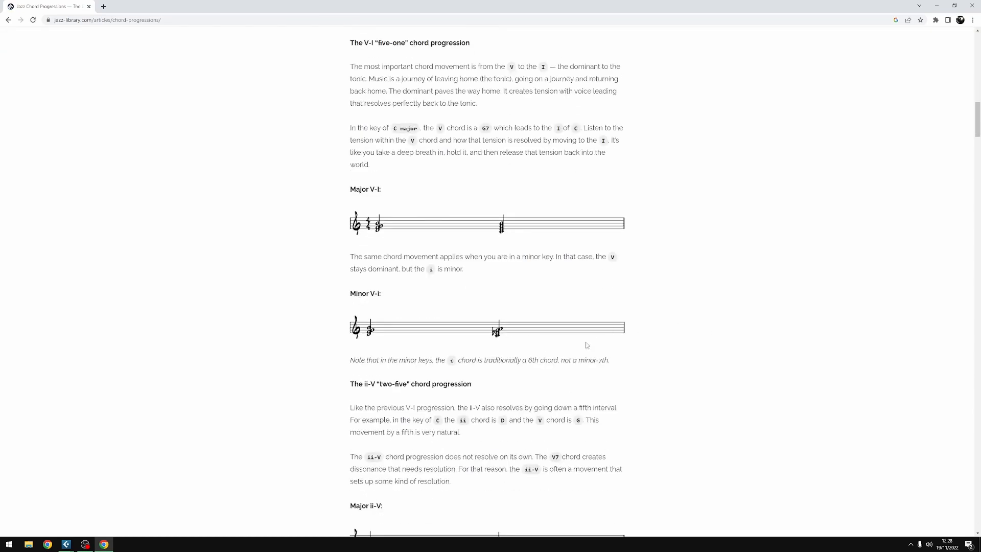